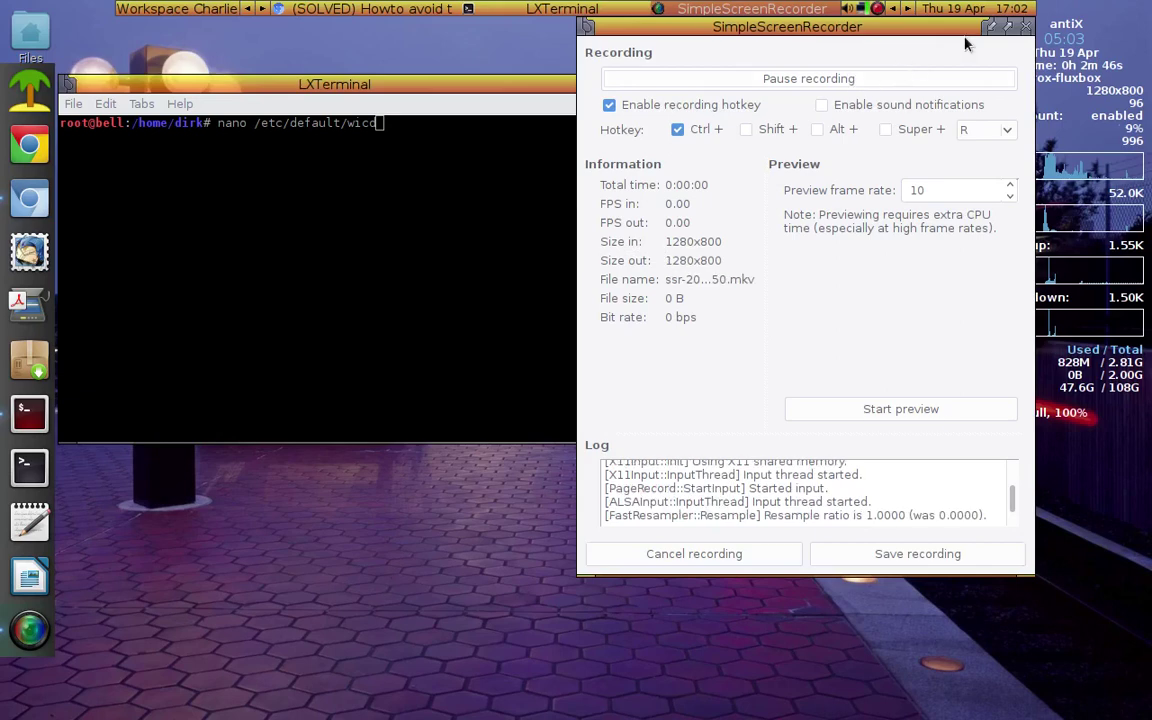
Step: Bring LXTerminal forward, move it higher, and set its font to Monospace size 16
click(877, 8)
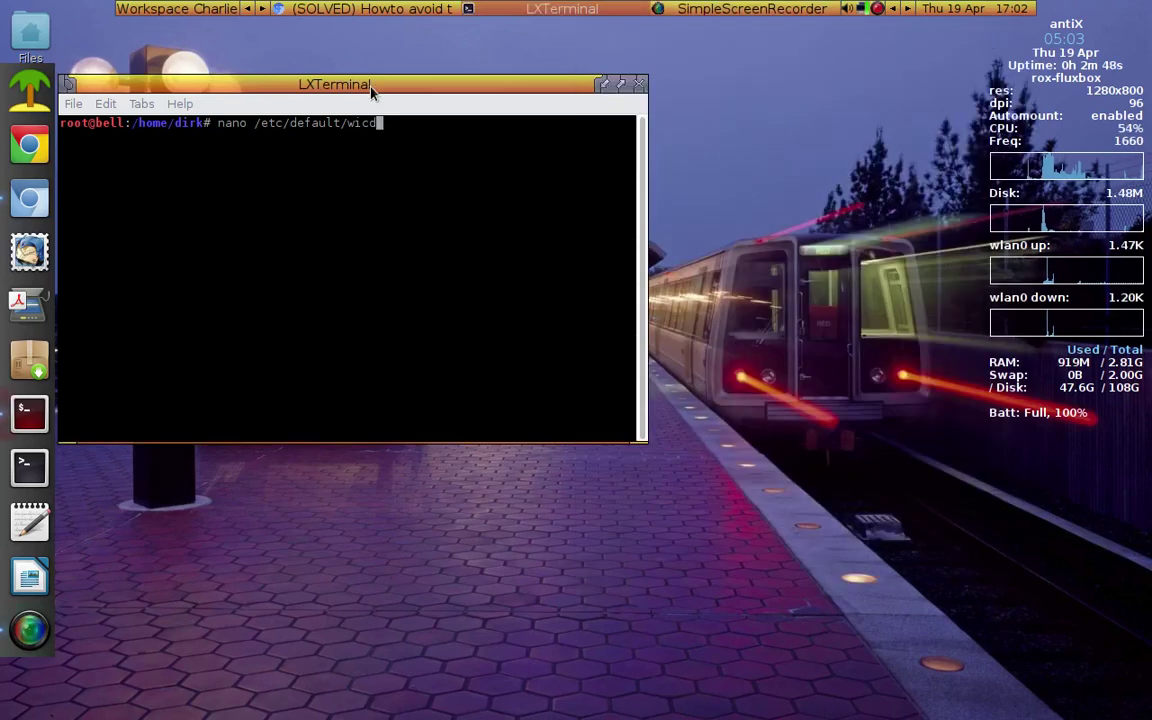
drag(370, 88, 367, 31)
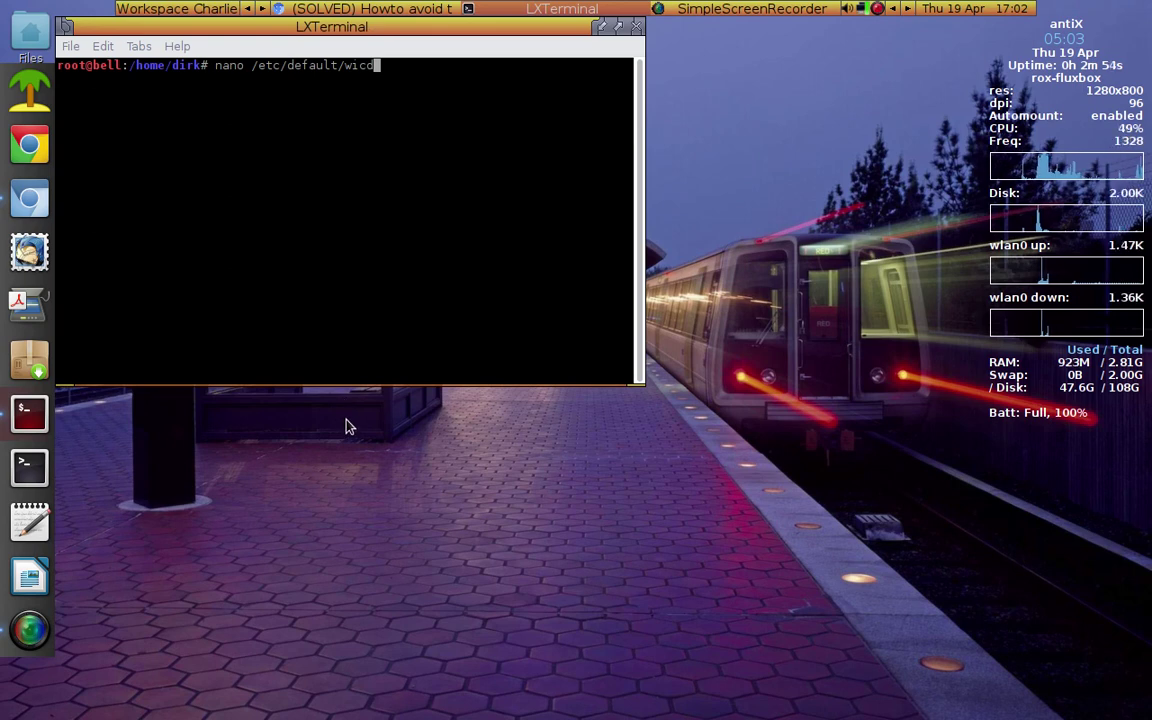
click(102, 47)
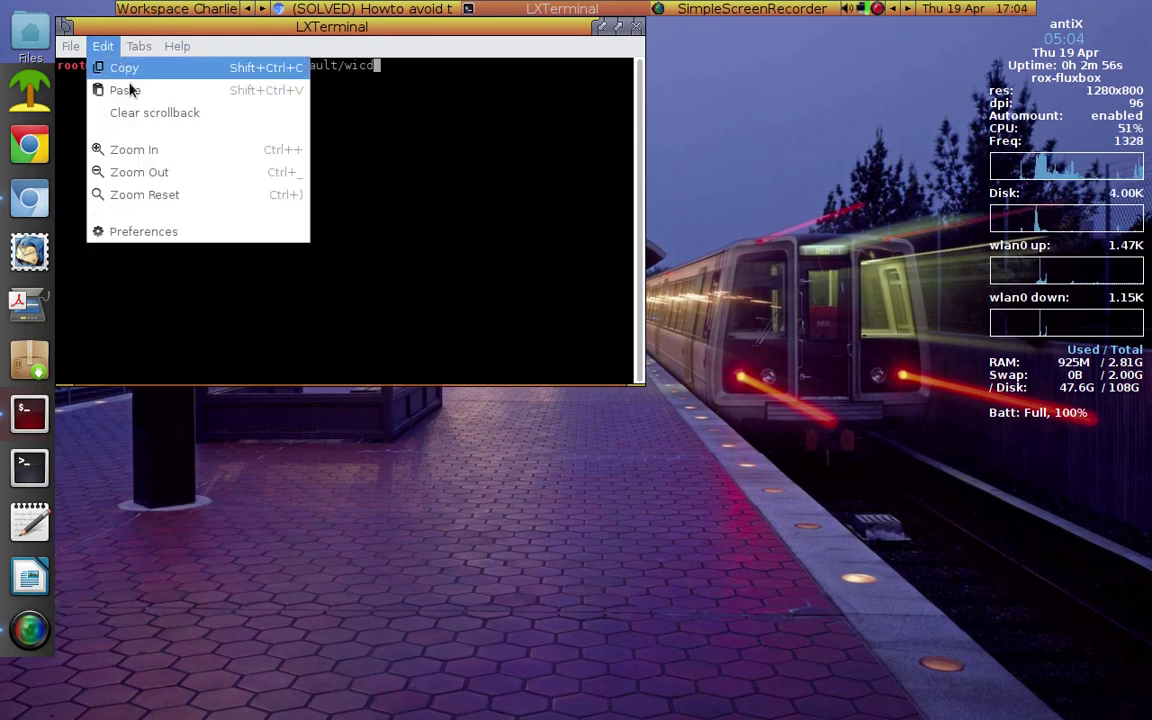
click(168, 231)
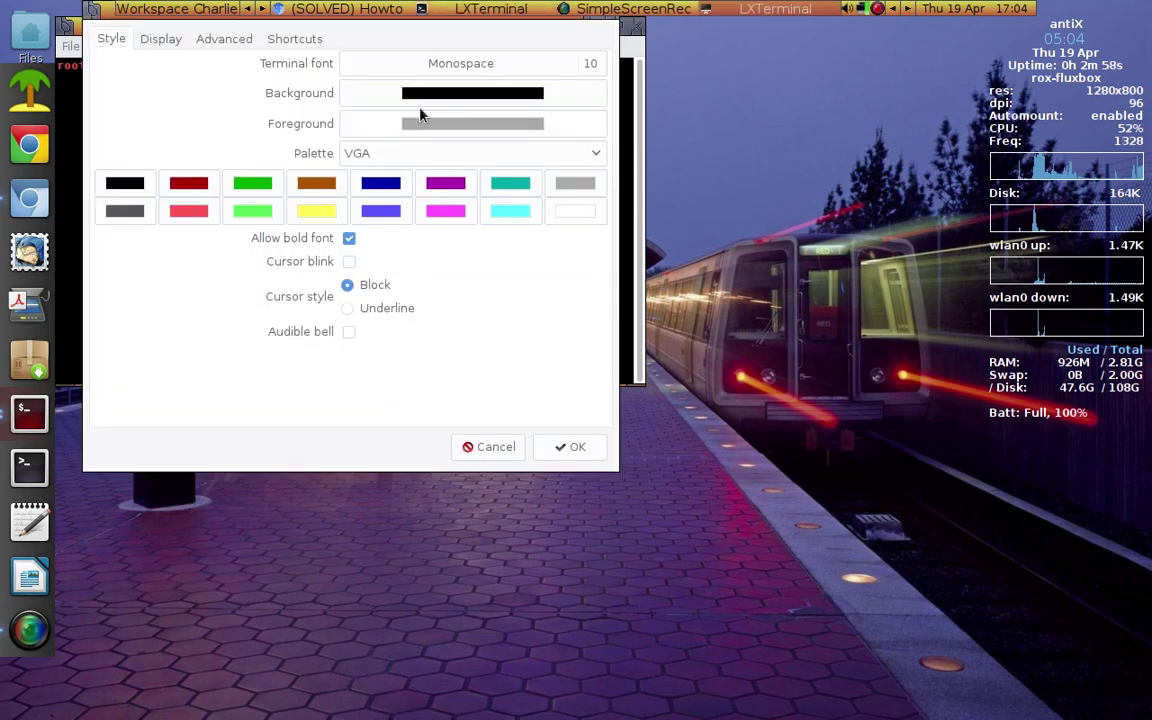
click(588, 66)
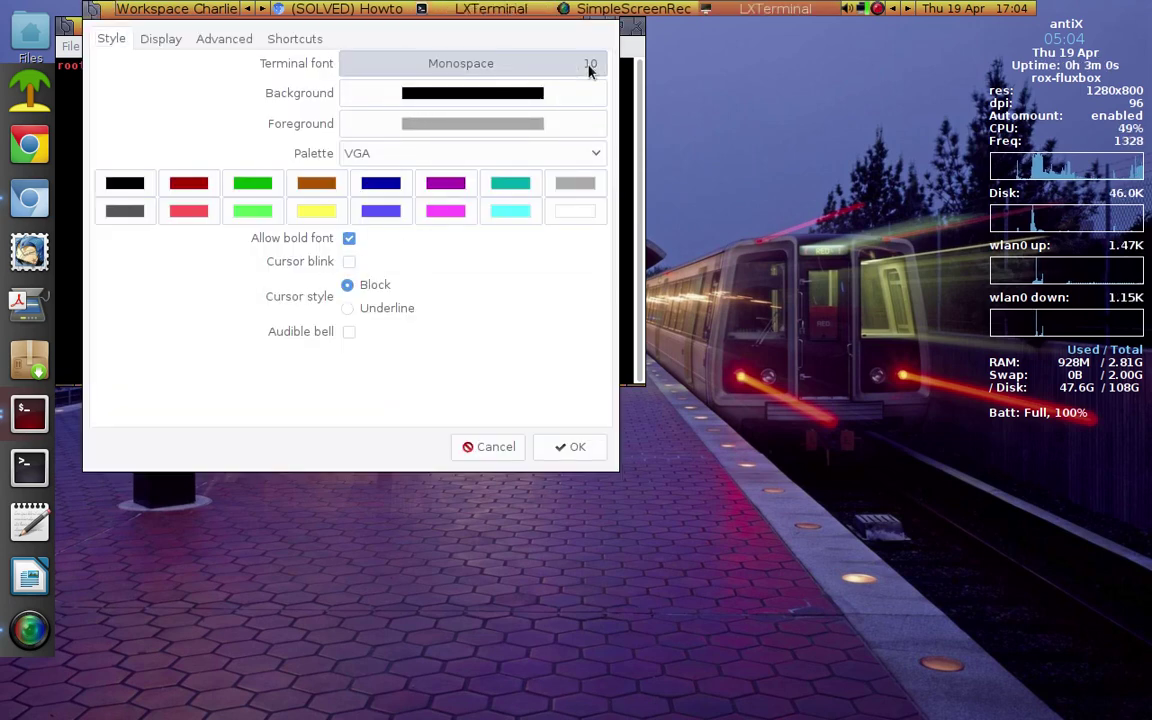
scroll(535, 283, down, 5)
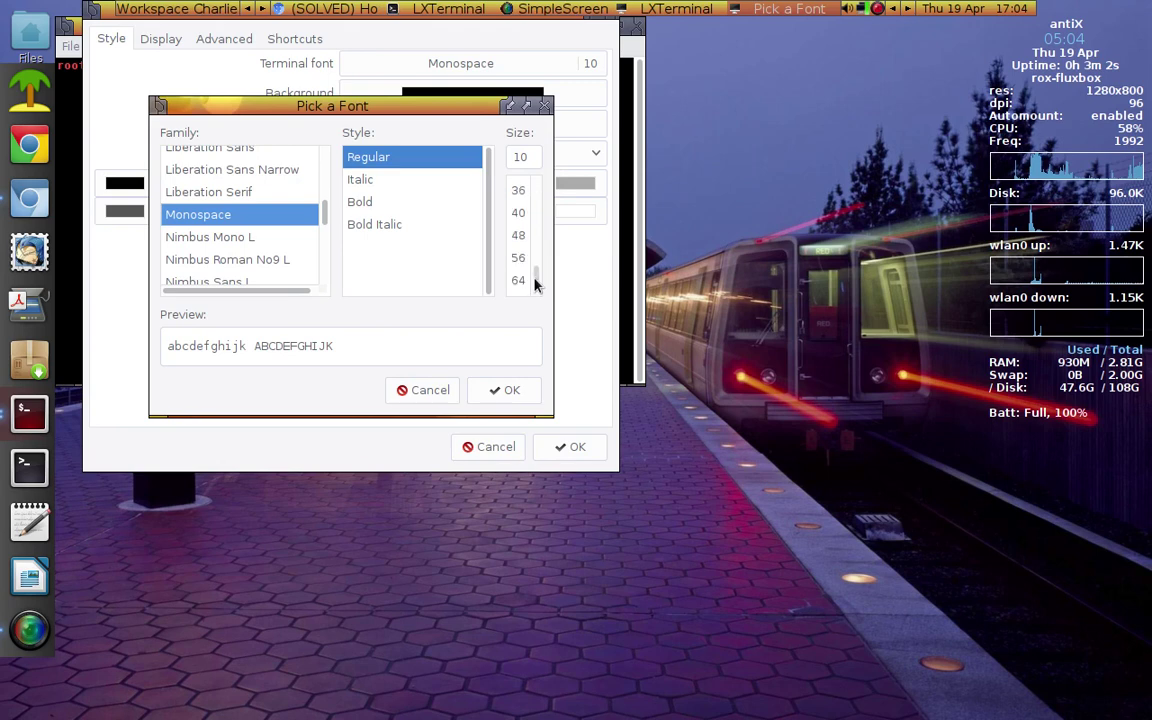
scroll(537, 226, up, 5)
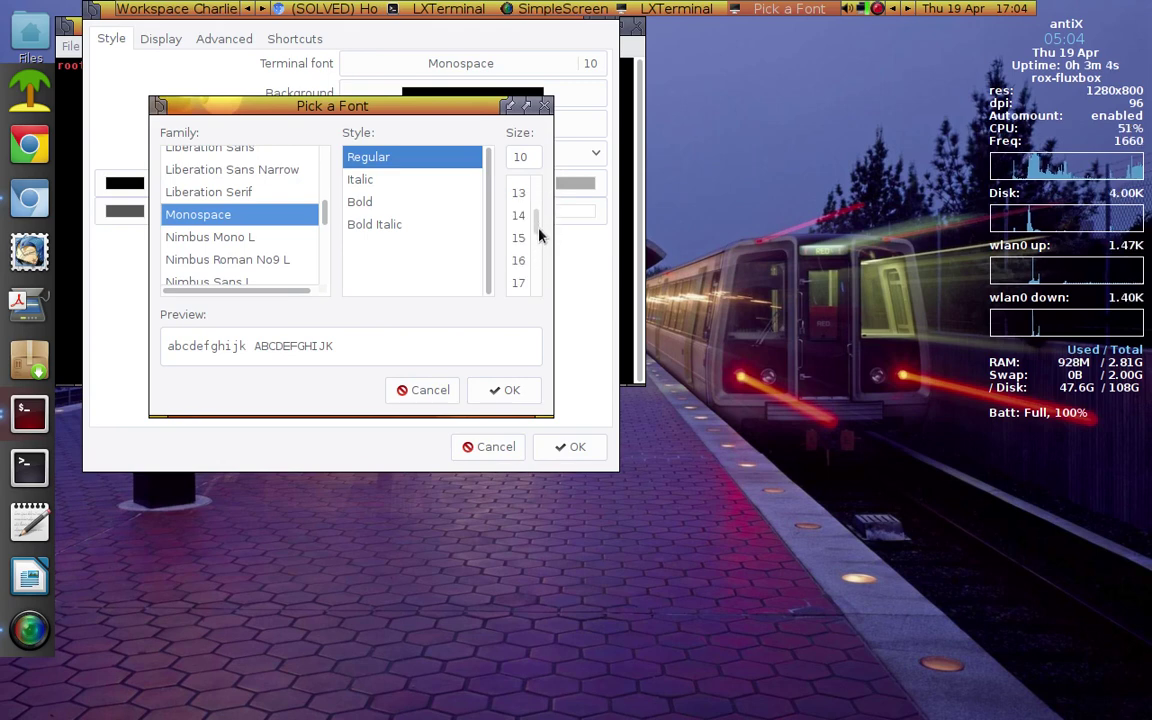
click(518, 260)
click(514, 389)
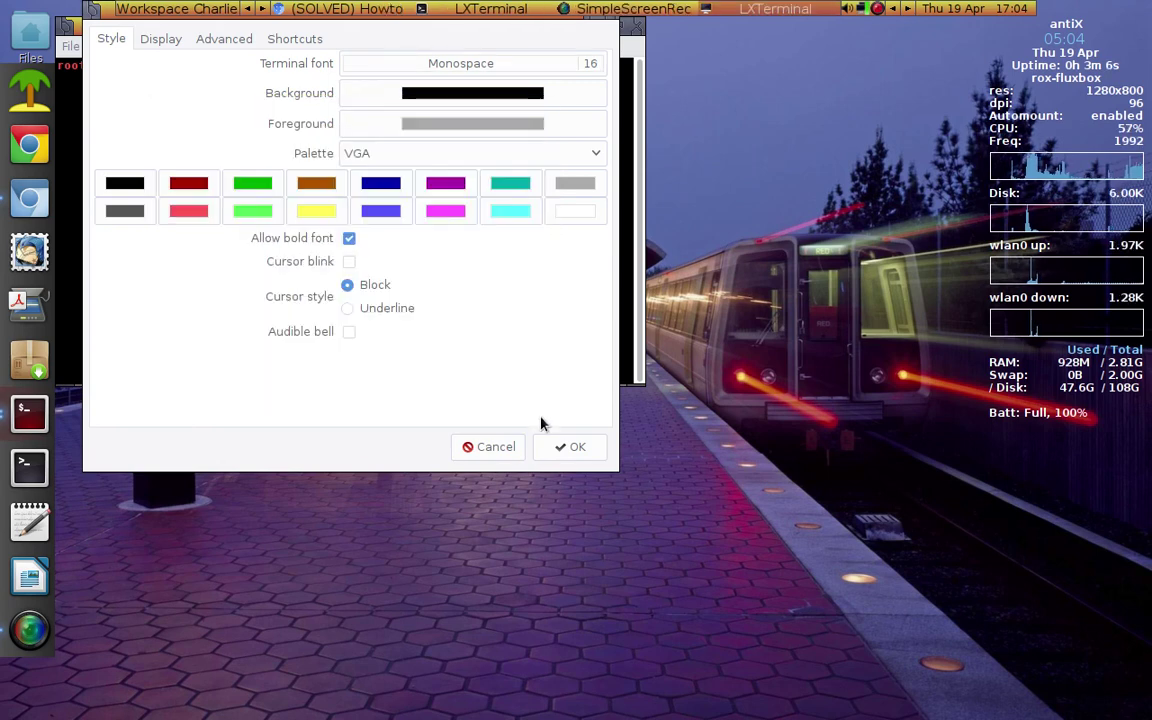
click(565, 446)
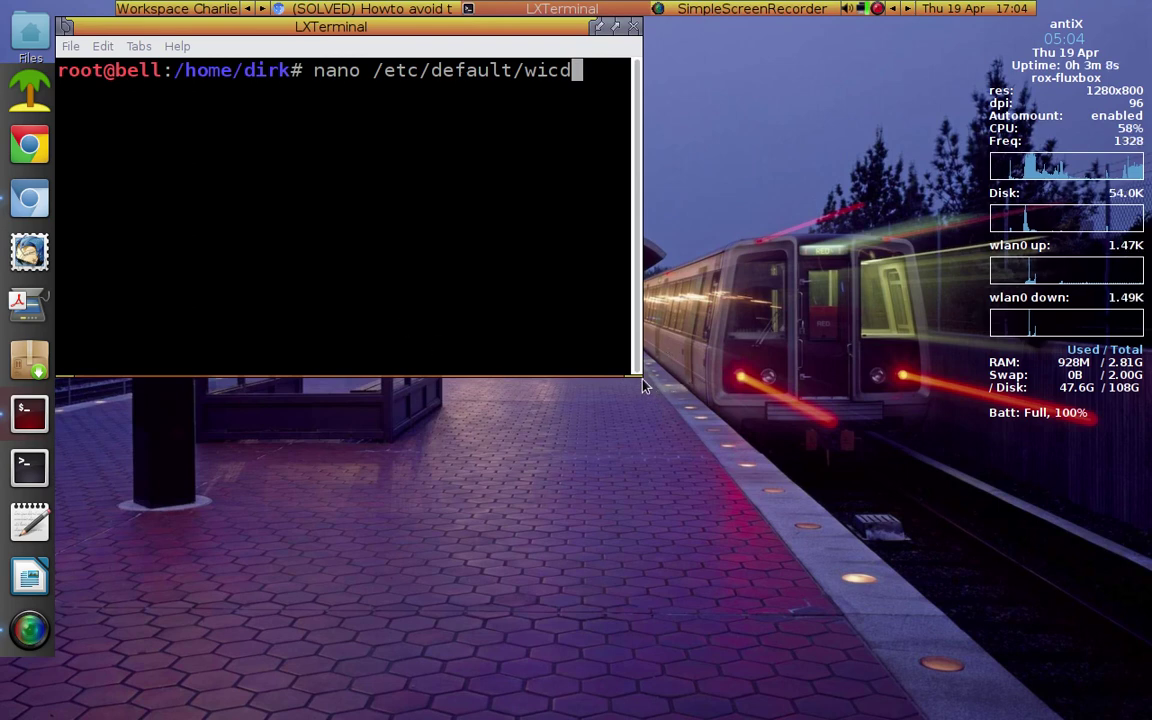
Step: Enlarge the terminal, open /etc/default/wicd in nano to confirm START_DAEMON=yes, then exit unchanged
drag(643, 386, 956, 601)
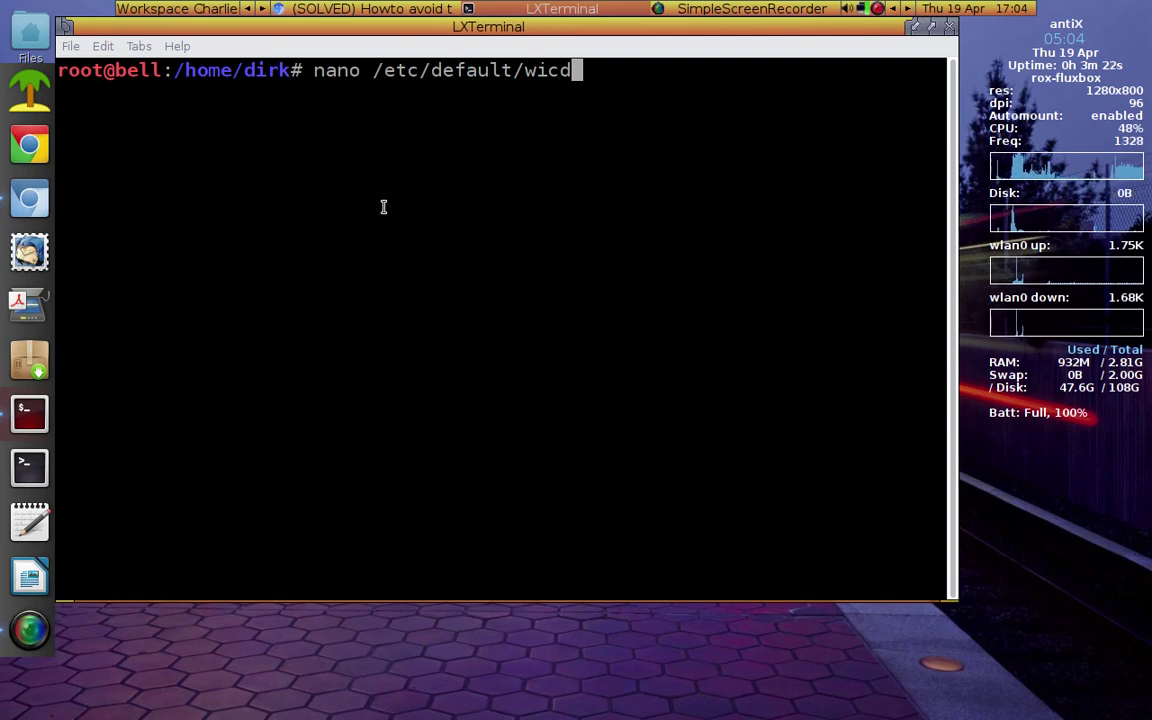
key(Return)
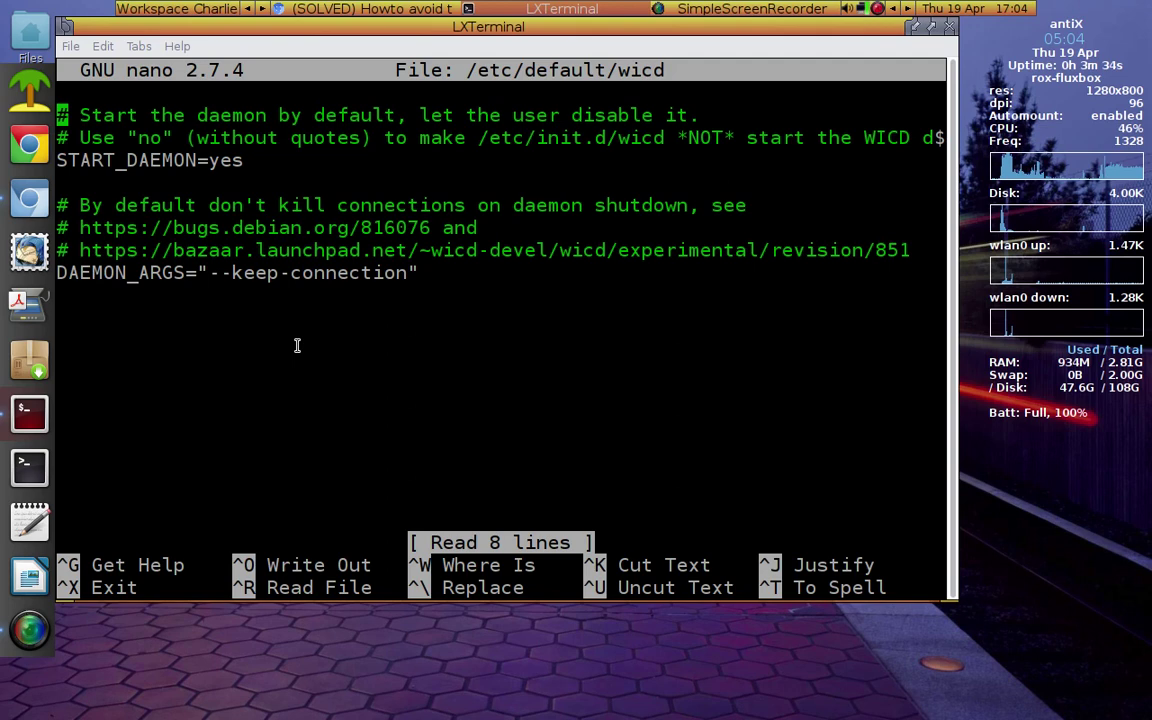
key(ctrl+x)
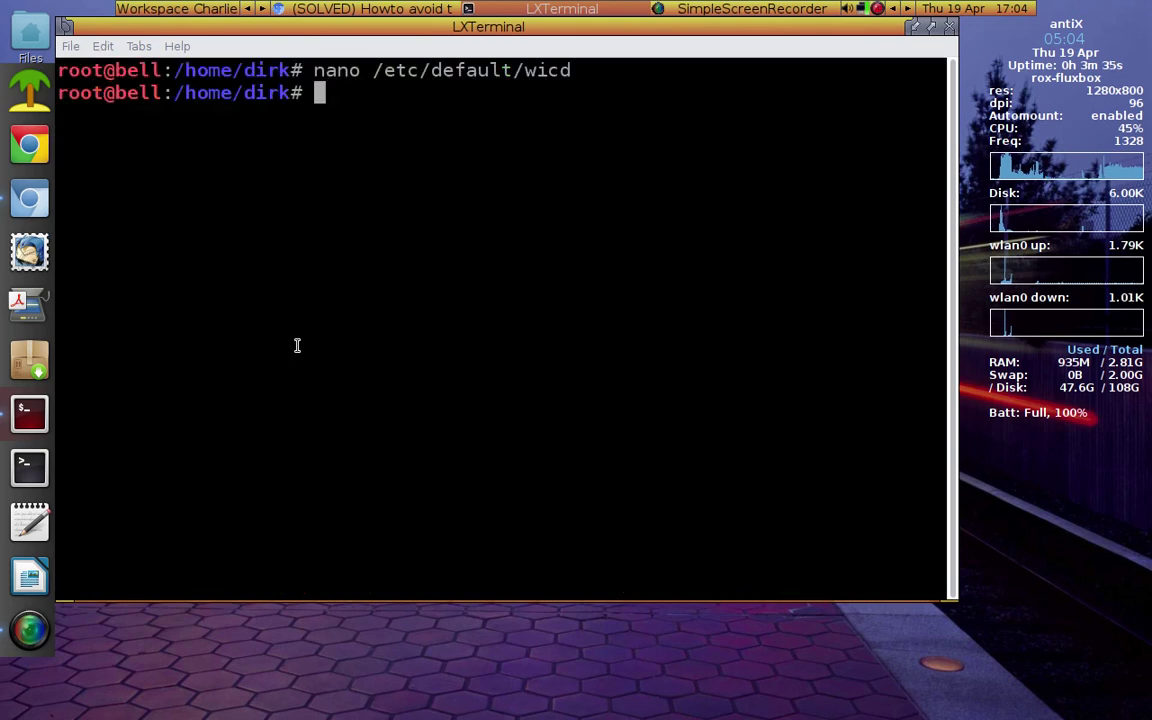
Step: Close the terminal and open User Desktop-Session from the Control Centre's Session section
click(950, 27)
right_click(75, 397)
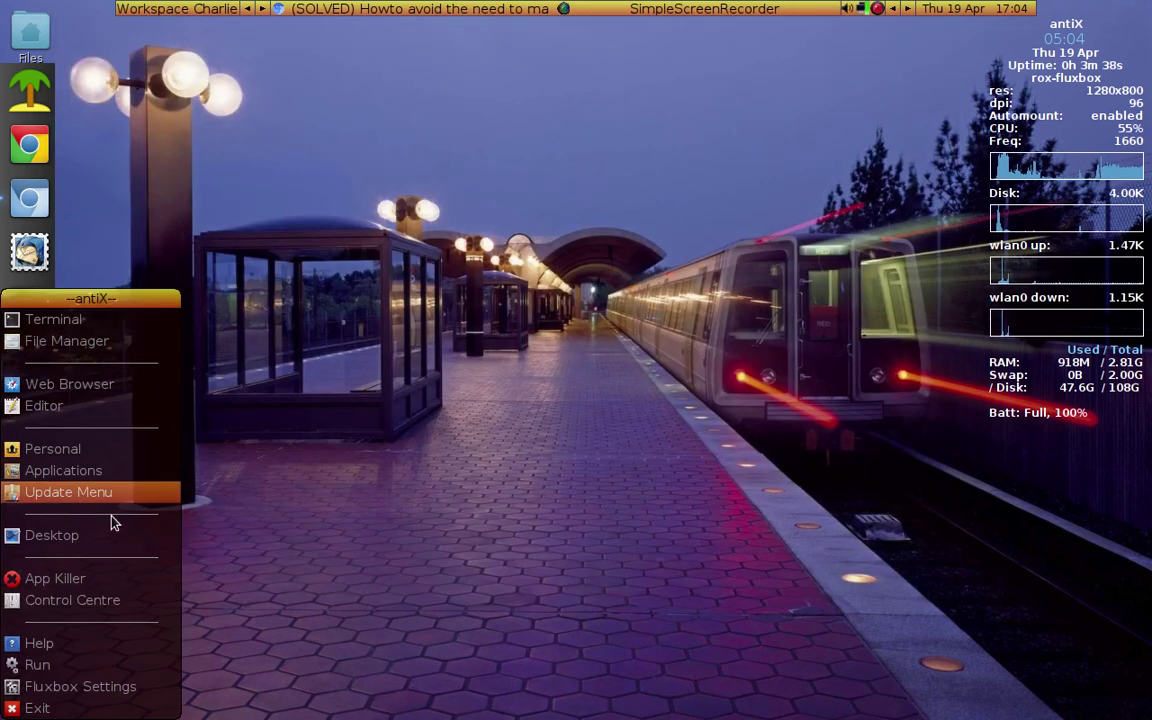
click(86, 608)
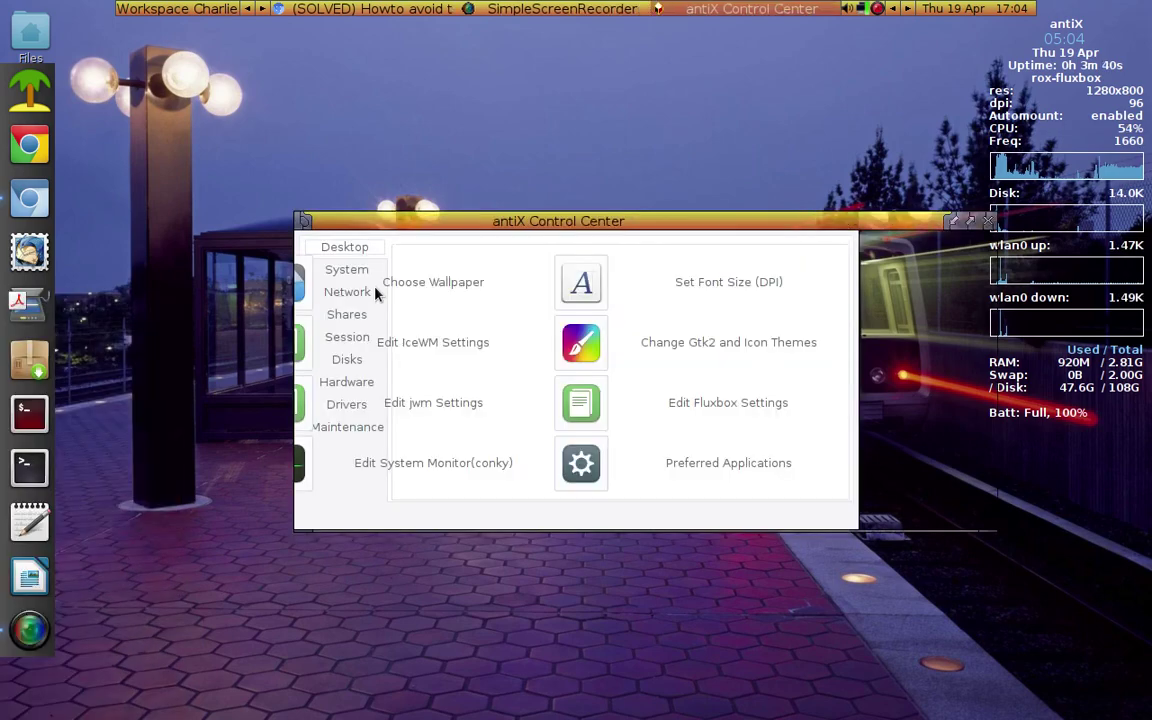
click(345, 338)
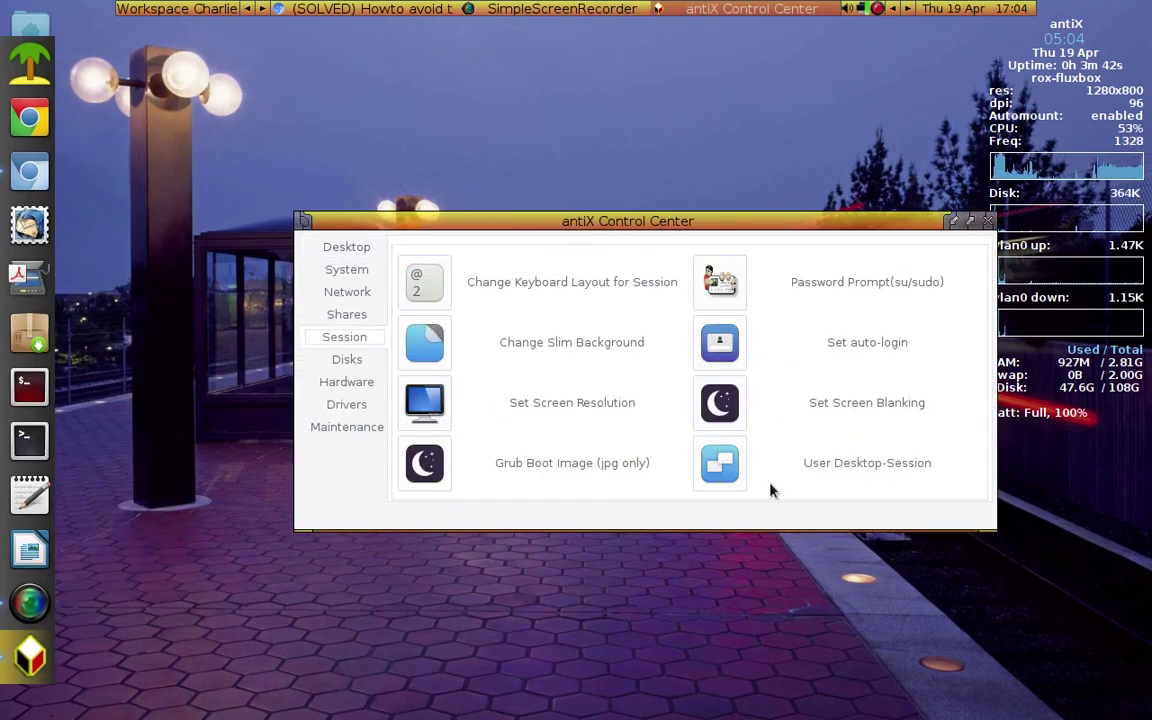
click(720, 463)
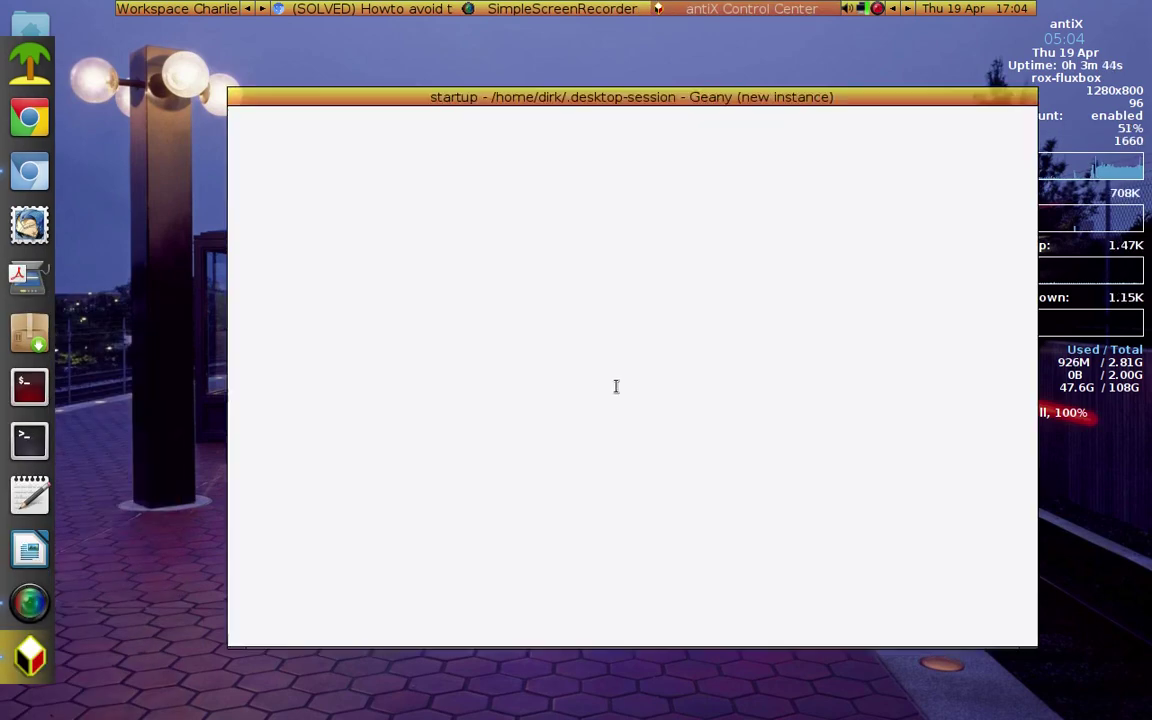
Step: Inspect startup-file lines 29–31, the wicd-client entry with its grep START_DAEMON check, then close Geany
scroll(519, 343, down, 4)
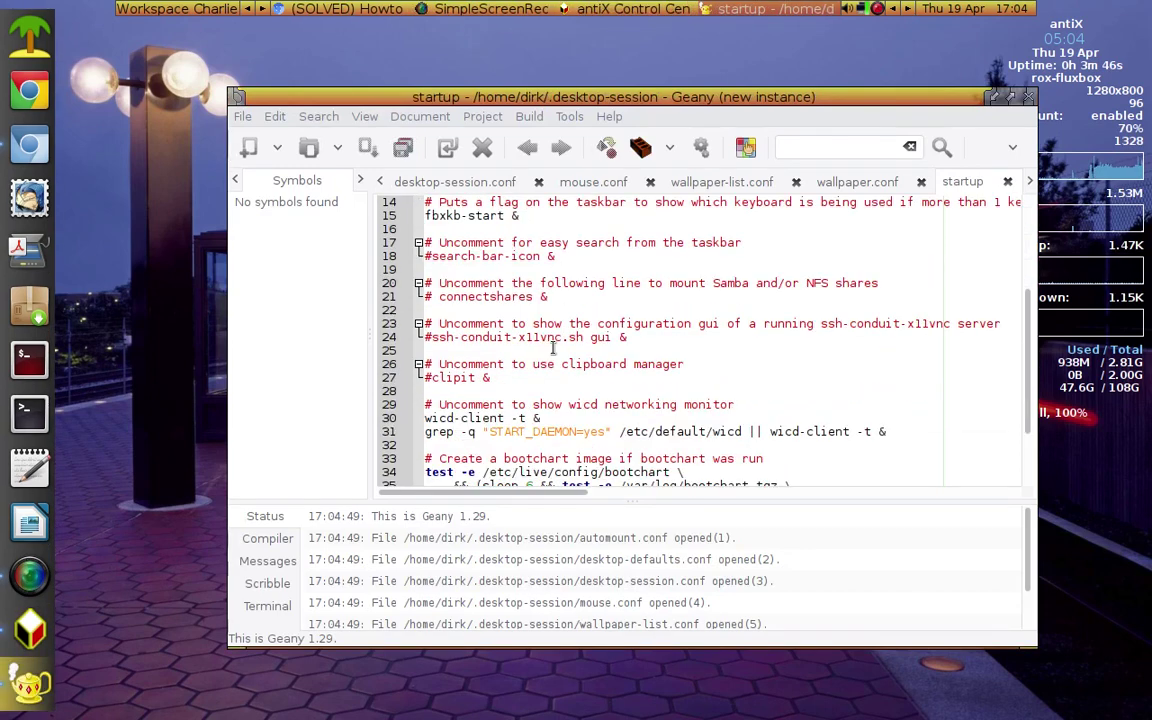
click(484, 396)
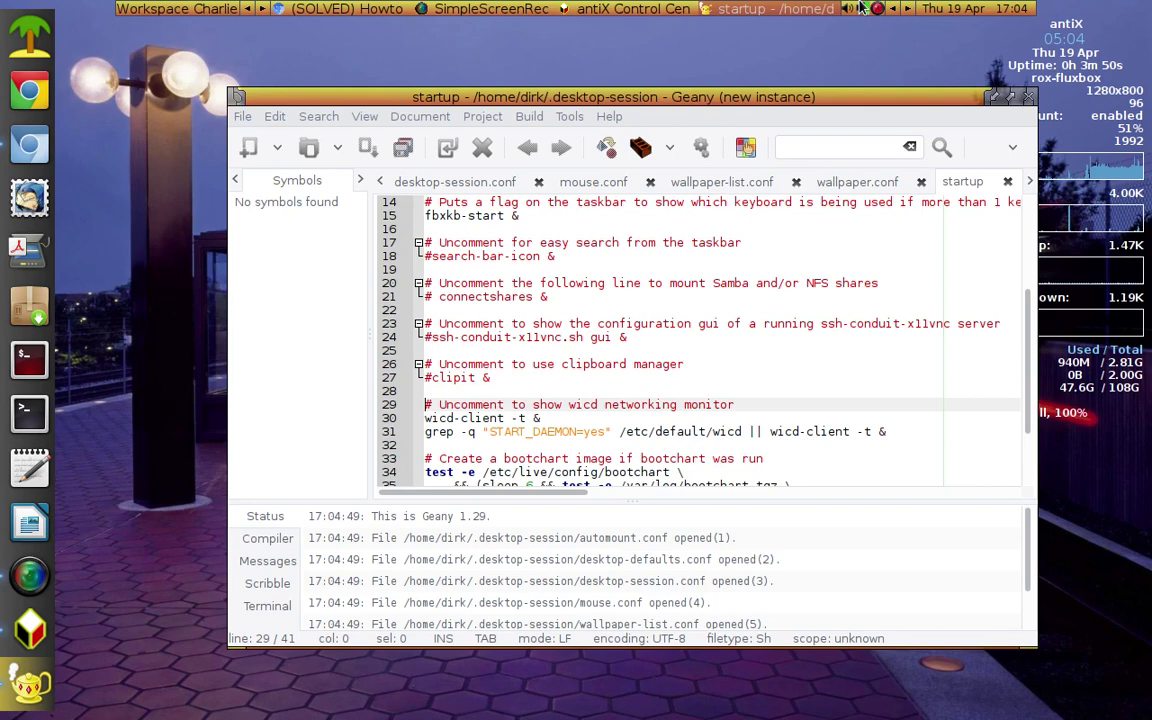
key(Down)
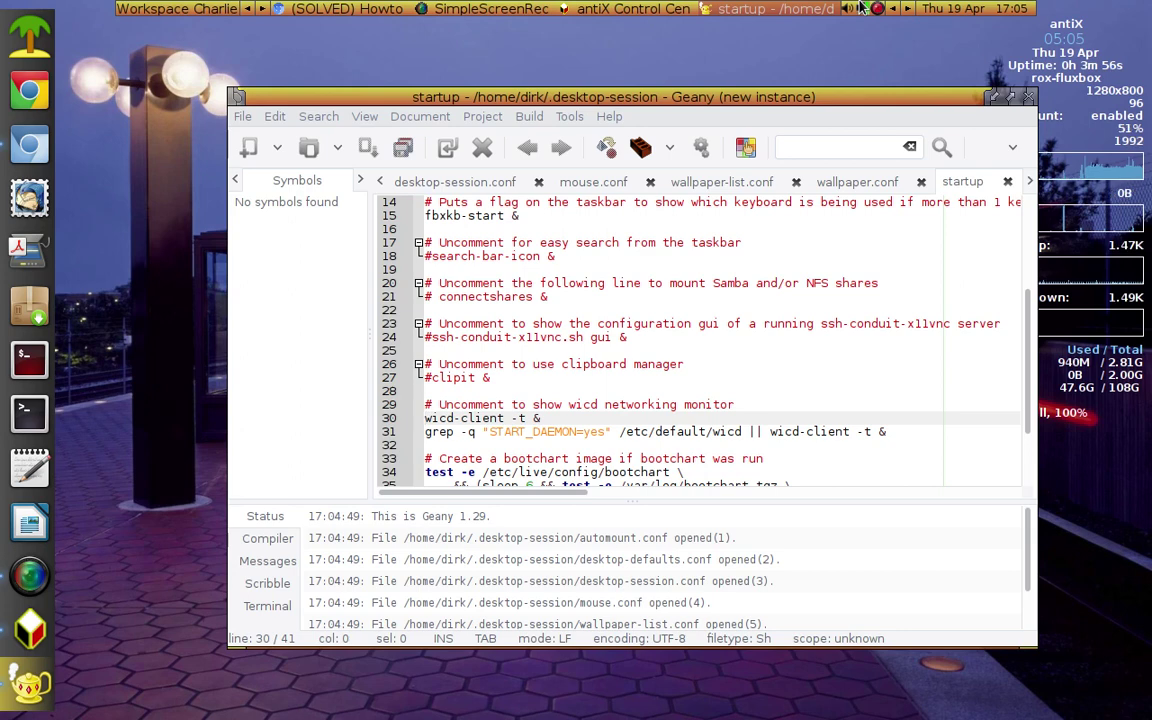
key(Down)
key(Right)
key(Right)
key(Right)
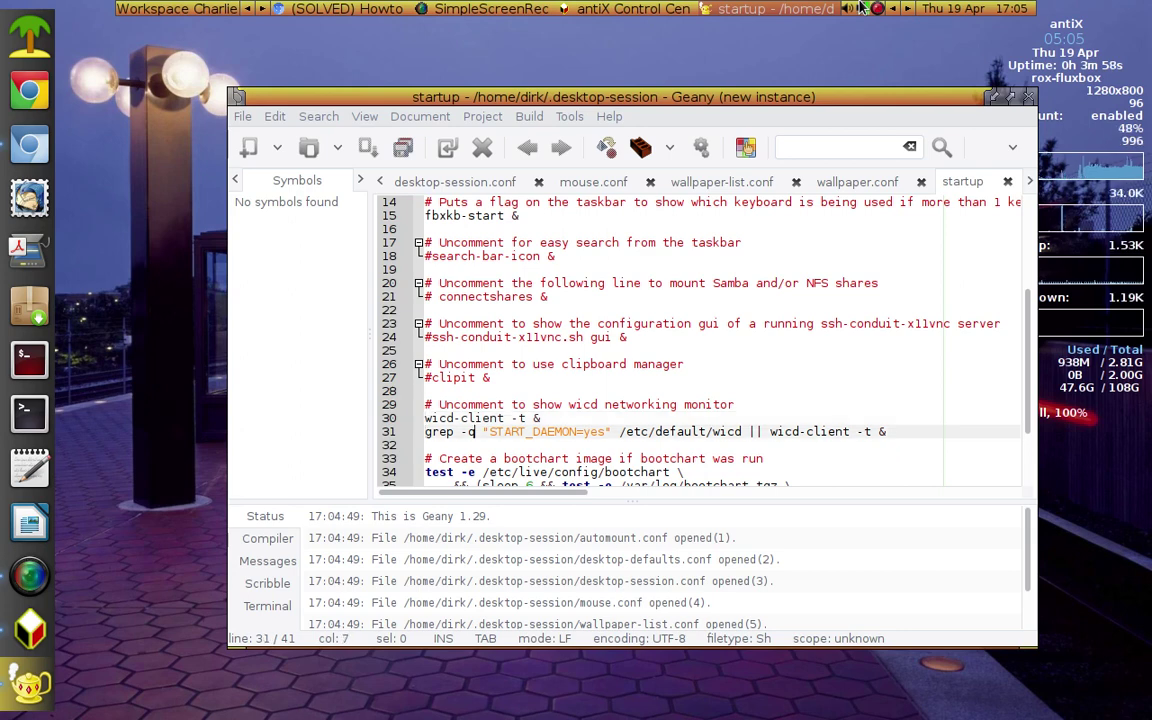
key(Right)
key(Right)
key(Right)
key(Right)
key(Right)
key(Right)
key(Right)
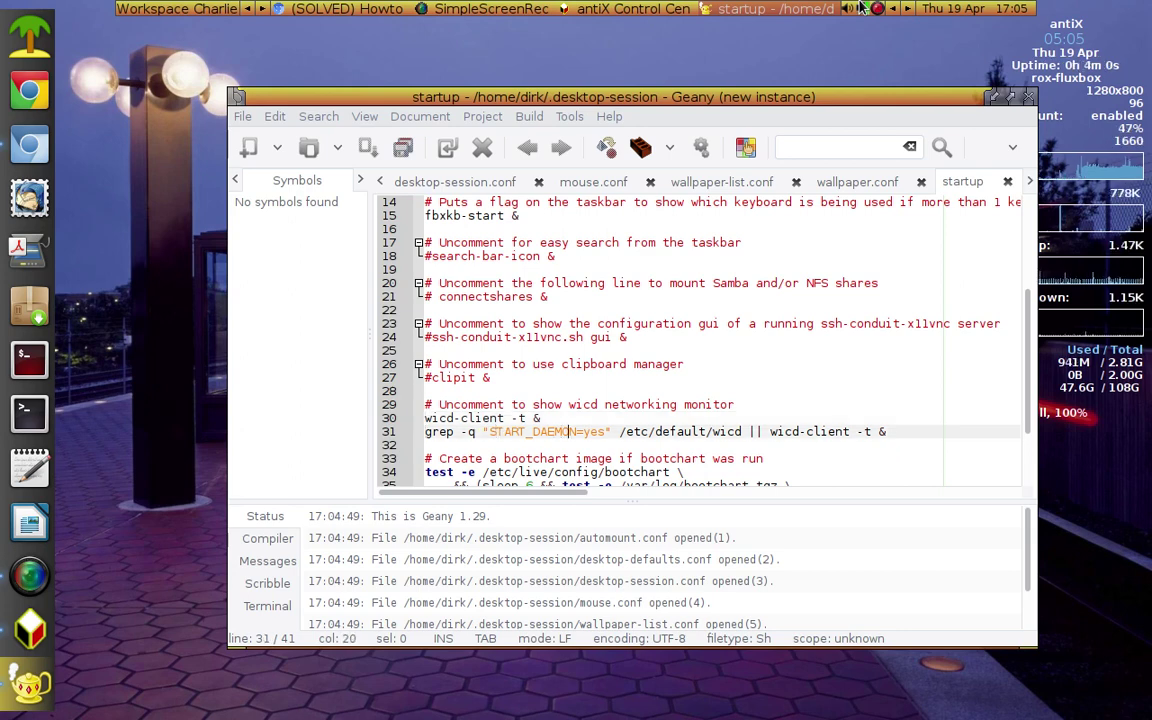
key(Right)
key(Right)
key(Right)
key(Right)
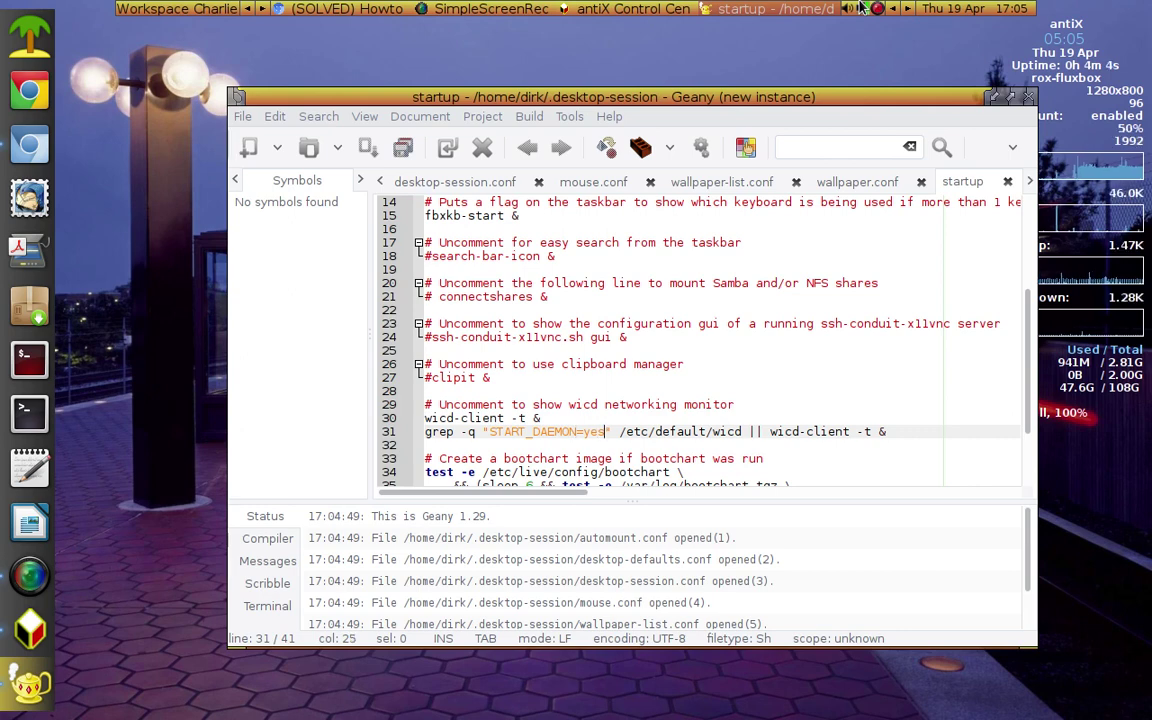
scroll(862, 8, up, 1)
scroll(862, 8, down, 1)
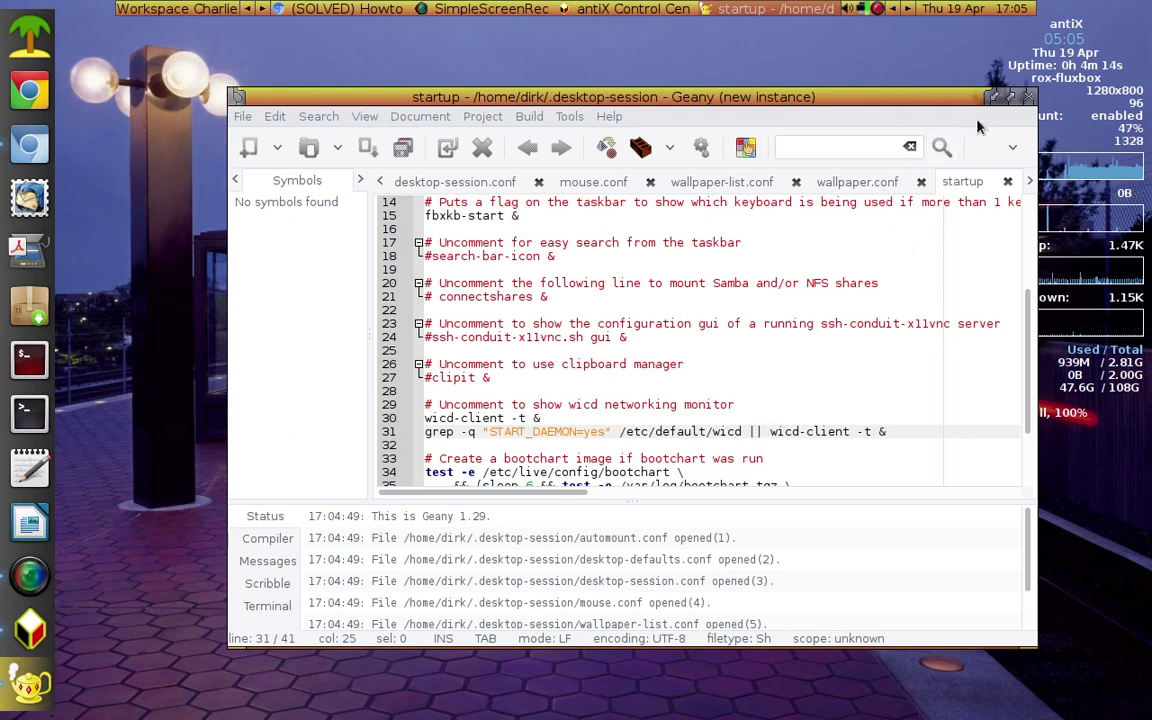
click(1028, 99)
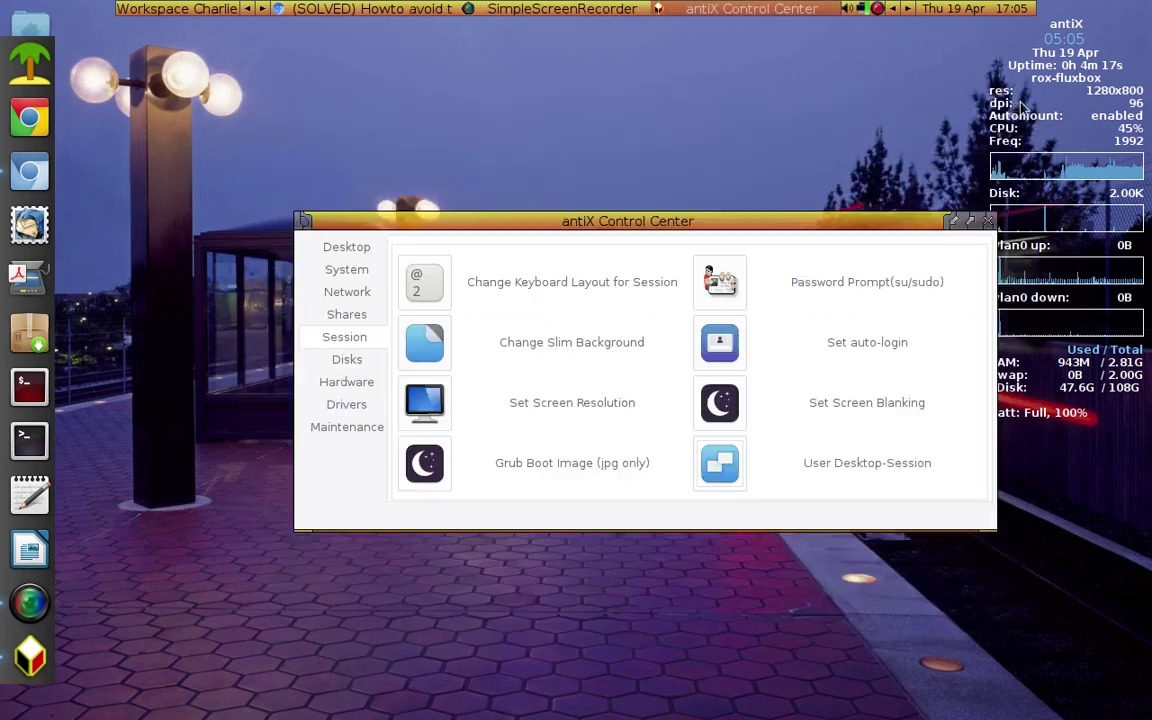
Step: Close the Control Center and check the wireless status from the wicd tray icon
click(987, 221)
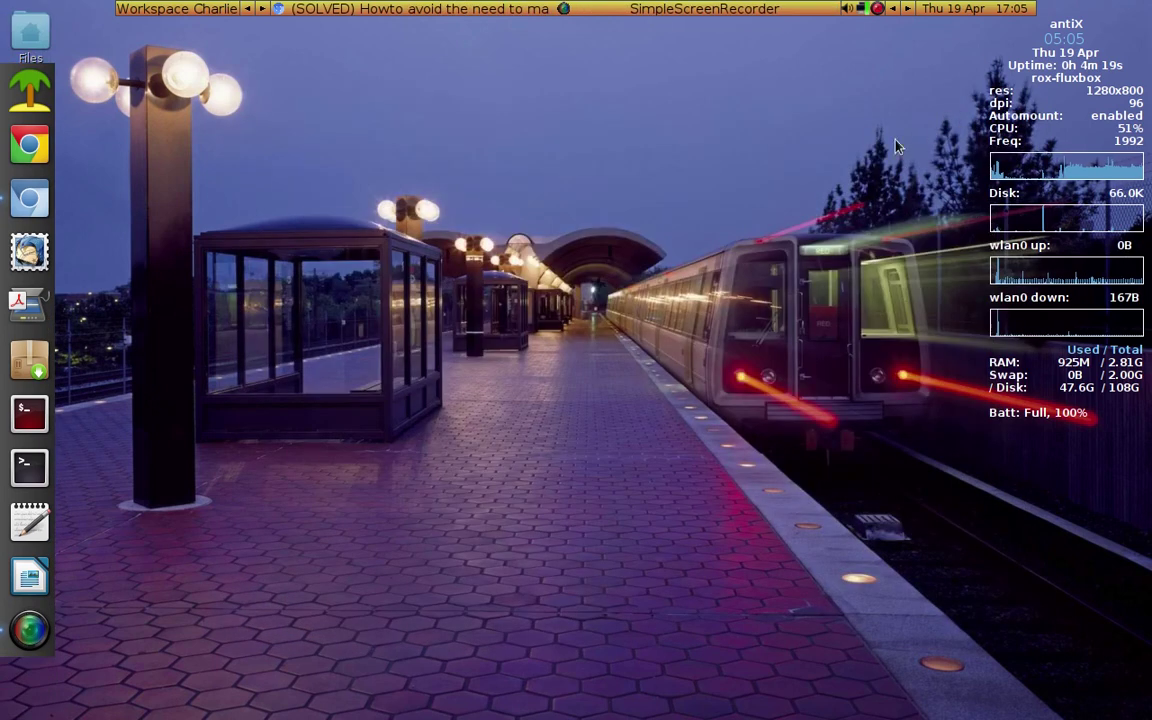
click(862, 10)
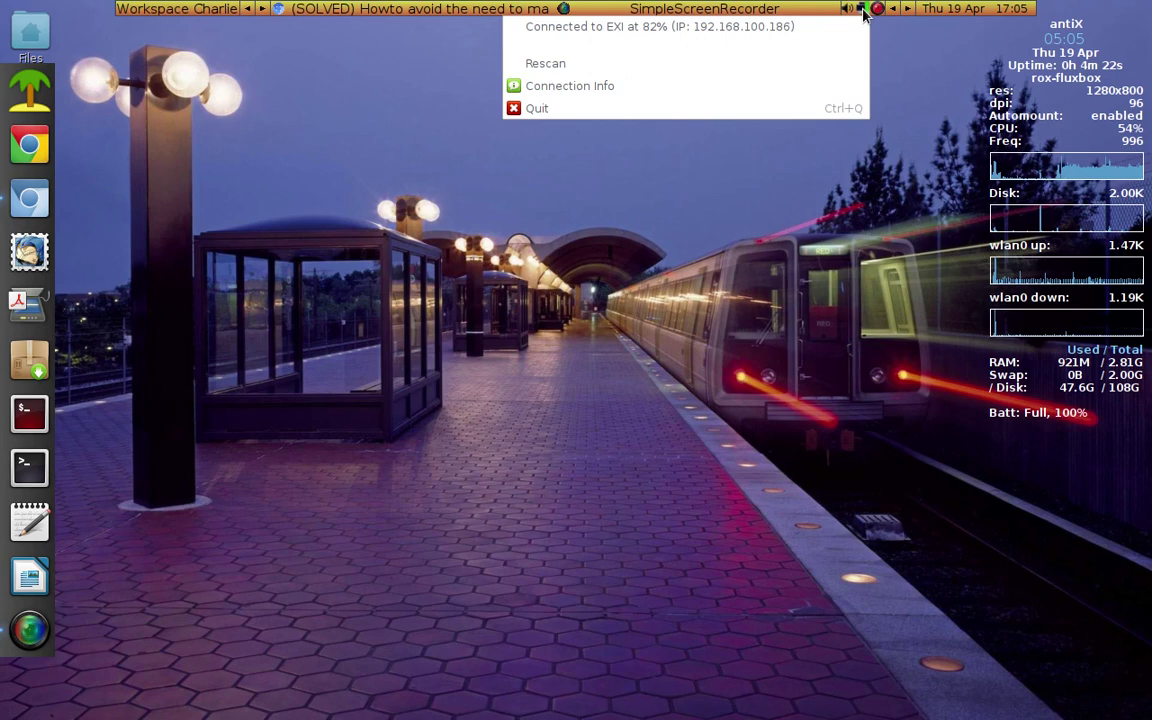
click(540, 318)
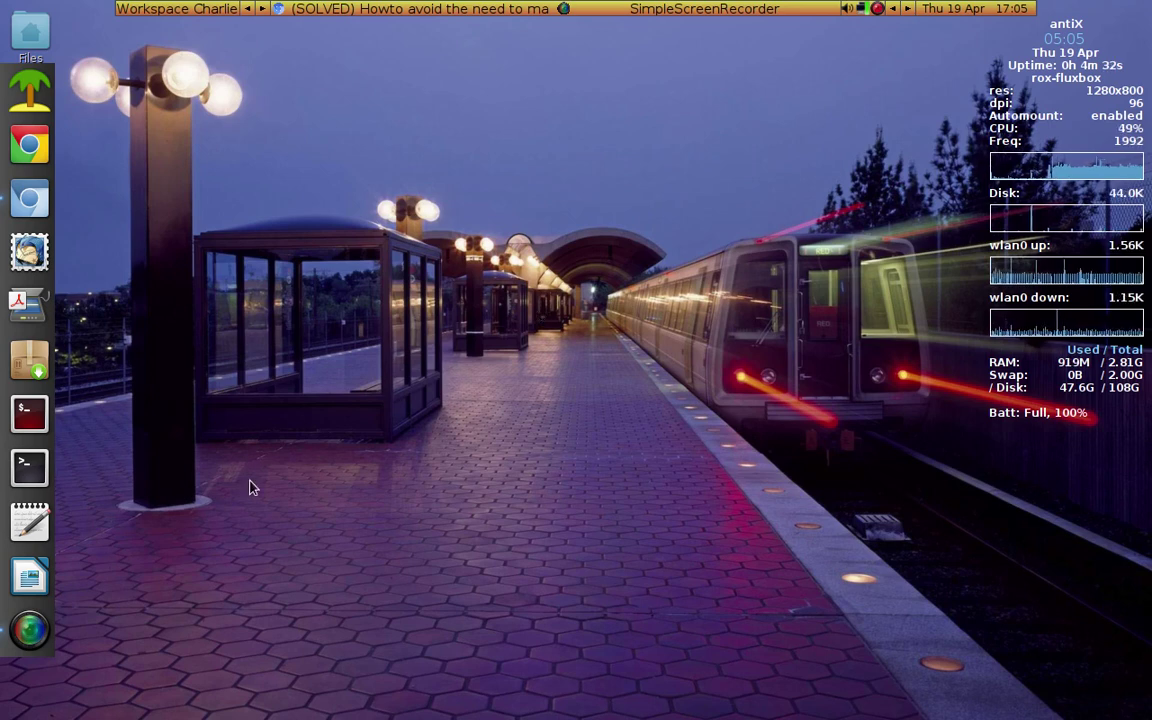
right_click(277, 231)
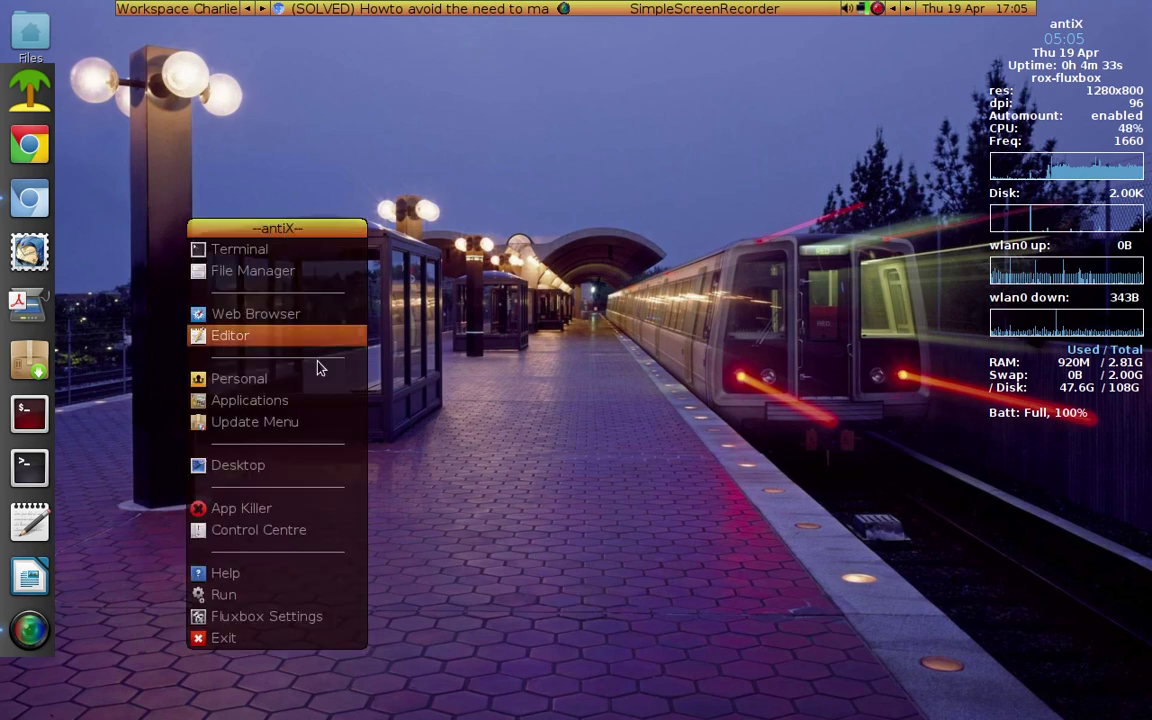
click(287, 533)
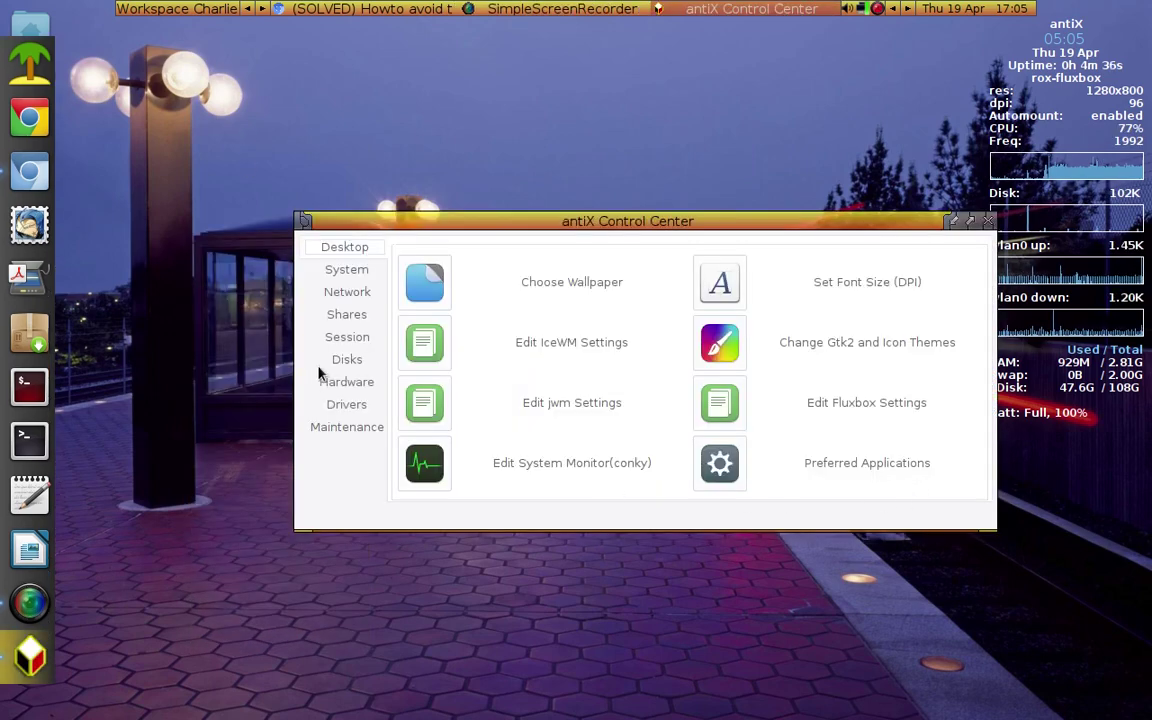
click(355, 337)
click(777, 463)
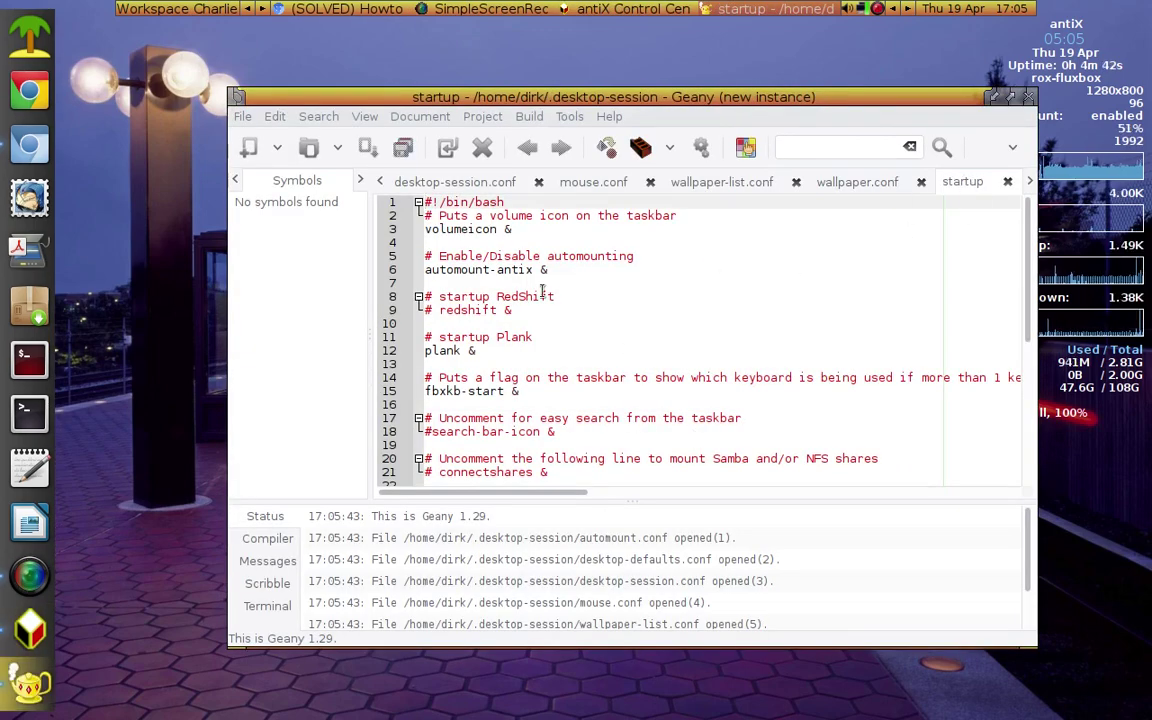
key(Down)
key(Down)
key(Down)
key(Down)
key(Down)
key(Down)
key(Down)
key(Down)
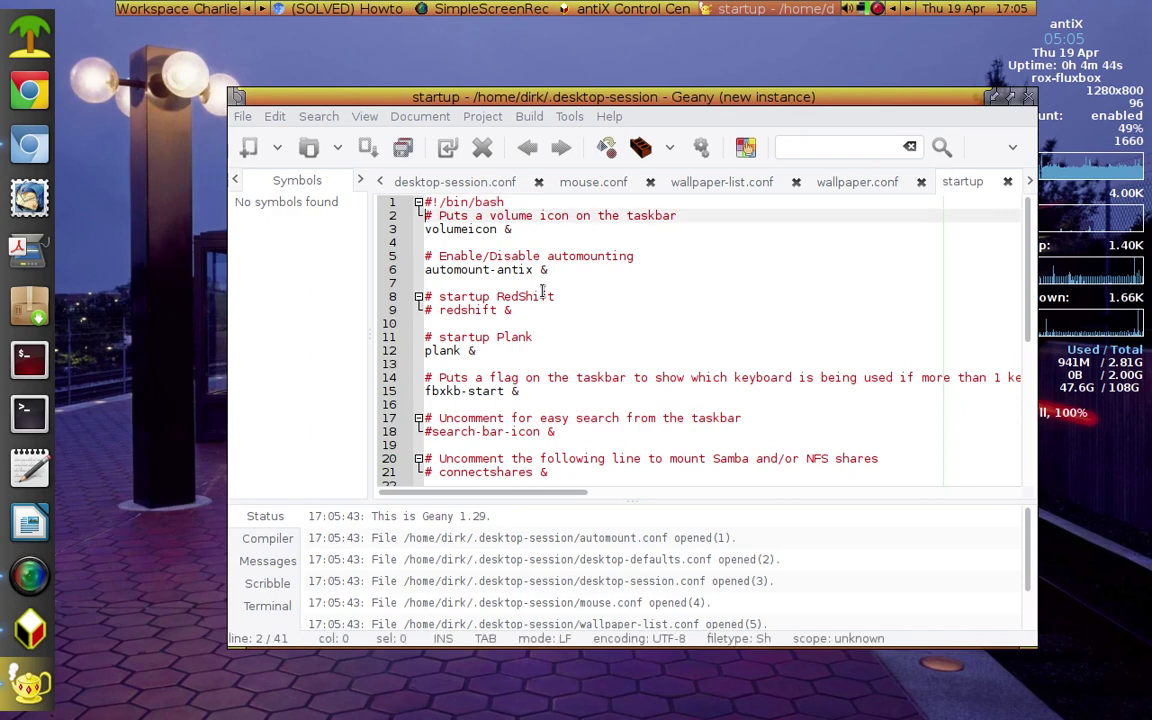
key(Down)
key(Down)
key(Down)
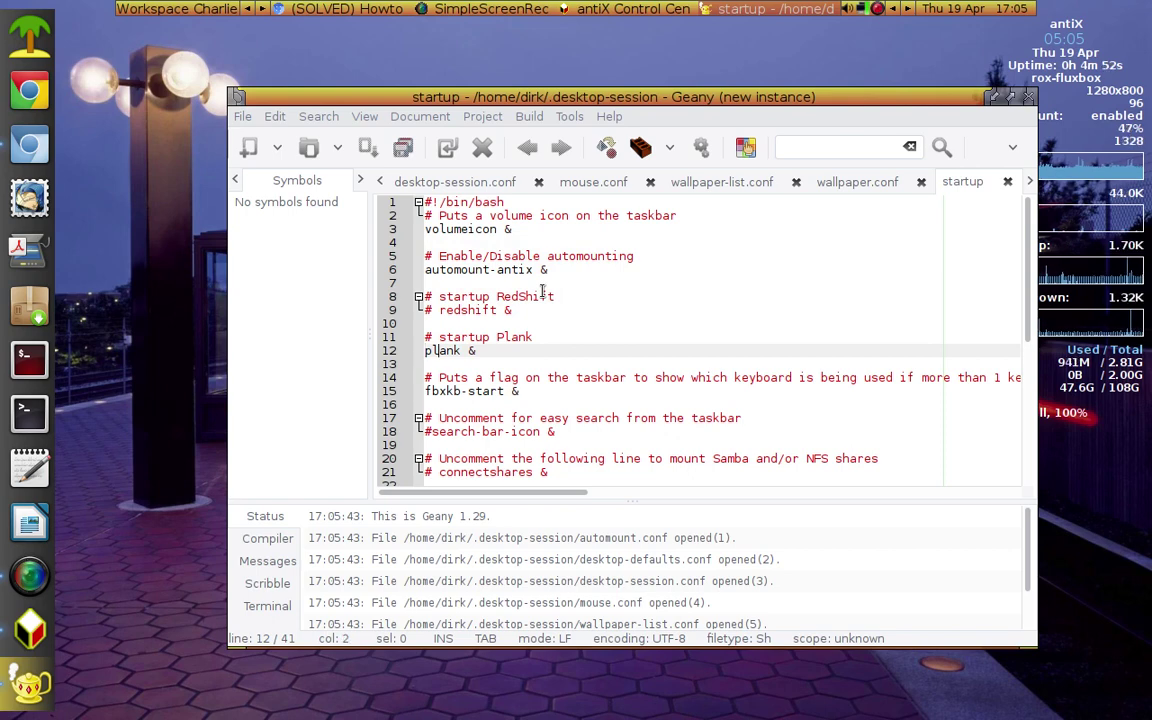
key(End)
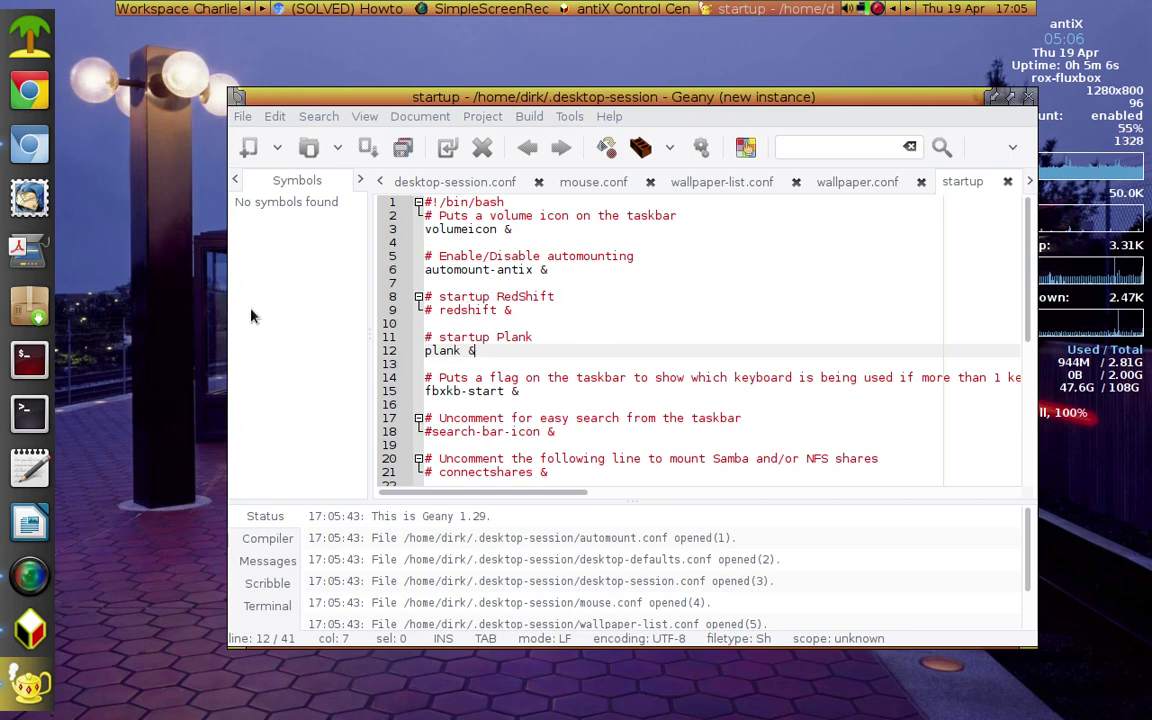
Step: Launch Redshift from the desktop menu's Personal section, then close Geany
right_click(148, 280)
mouse_move(172, 455)
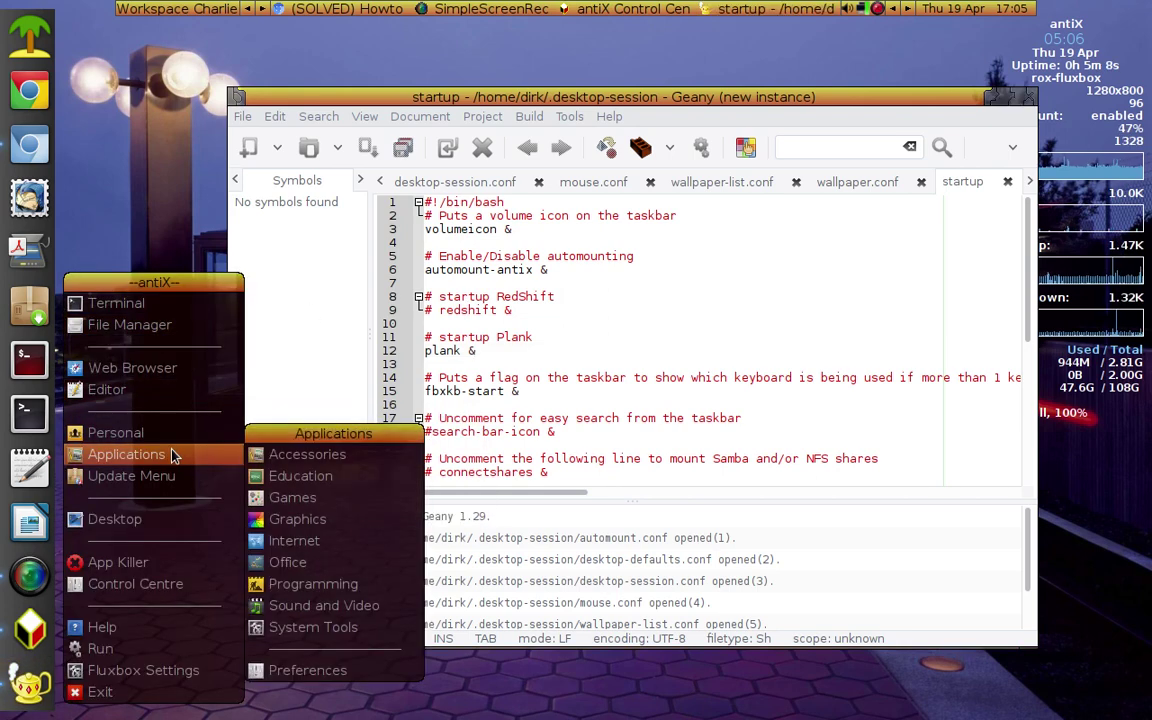
mouse_move(150, 433)
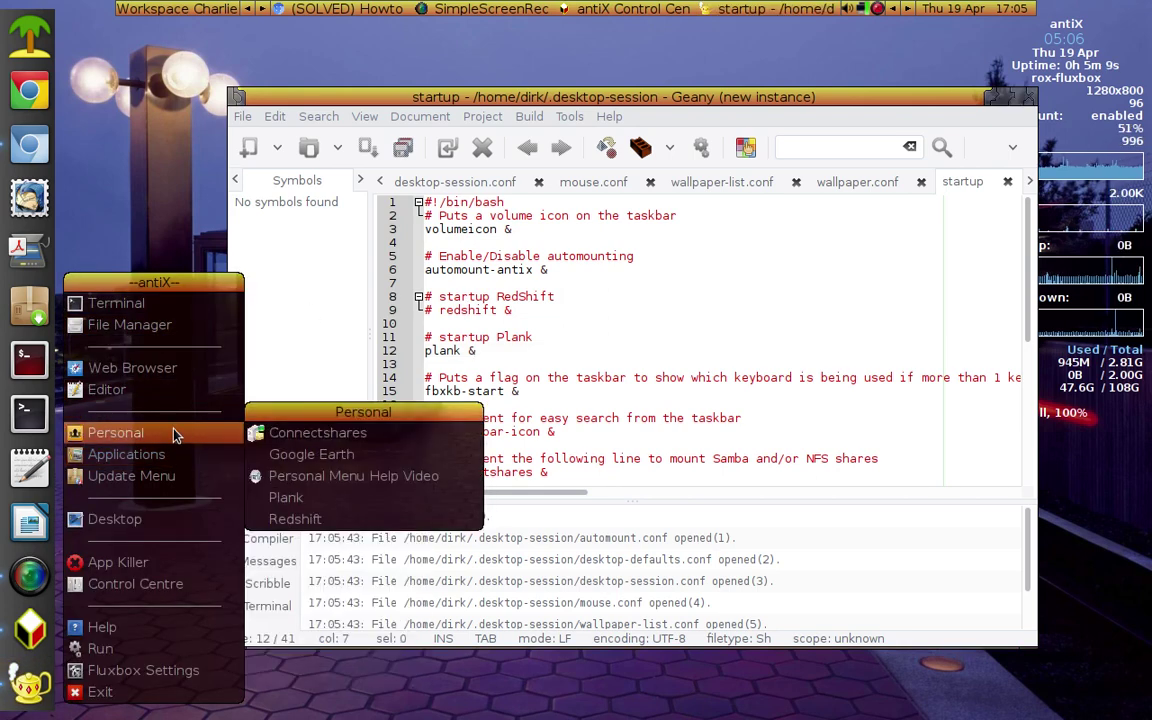
click(322, 518)
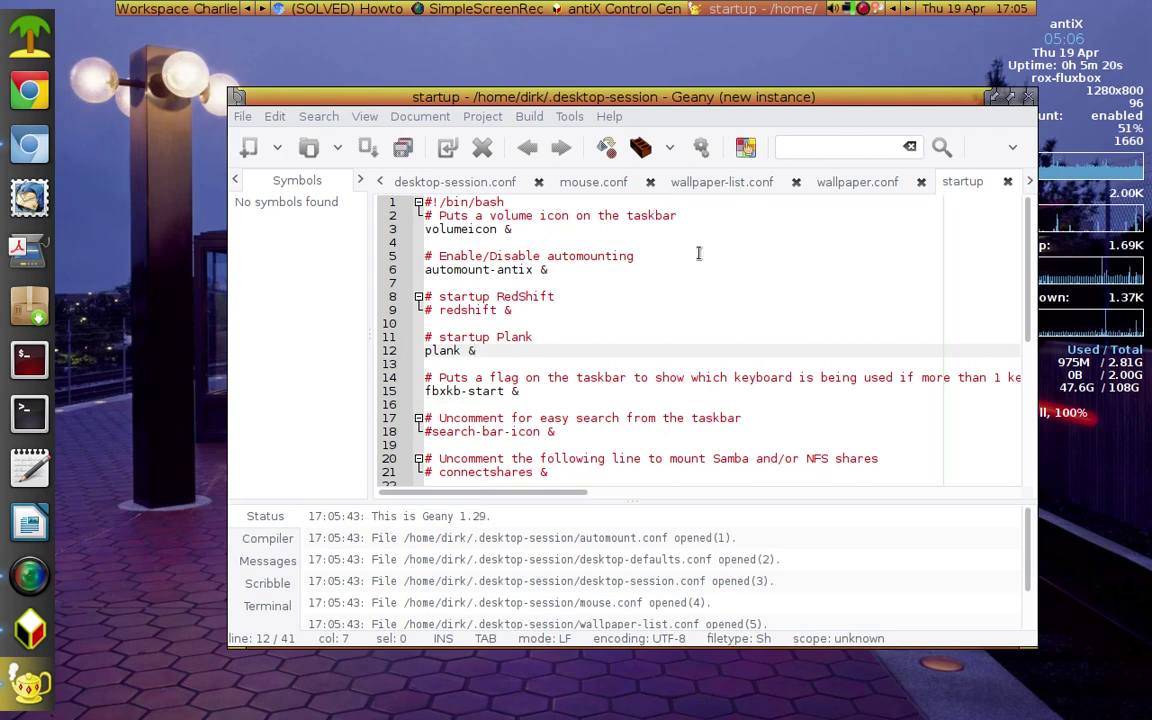
click(1033, 97)
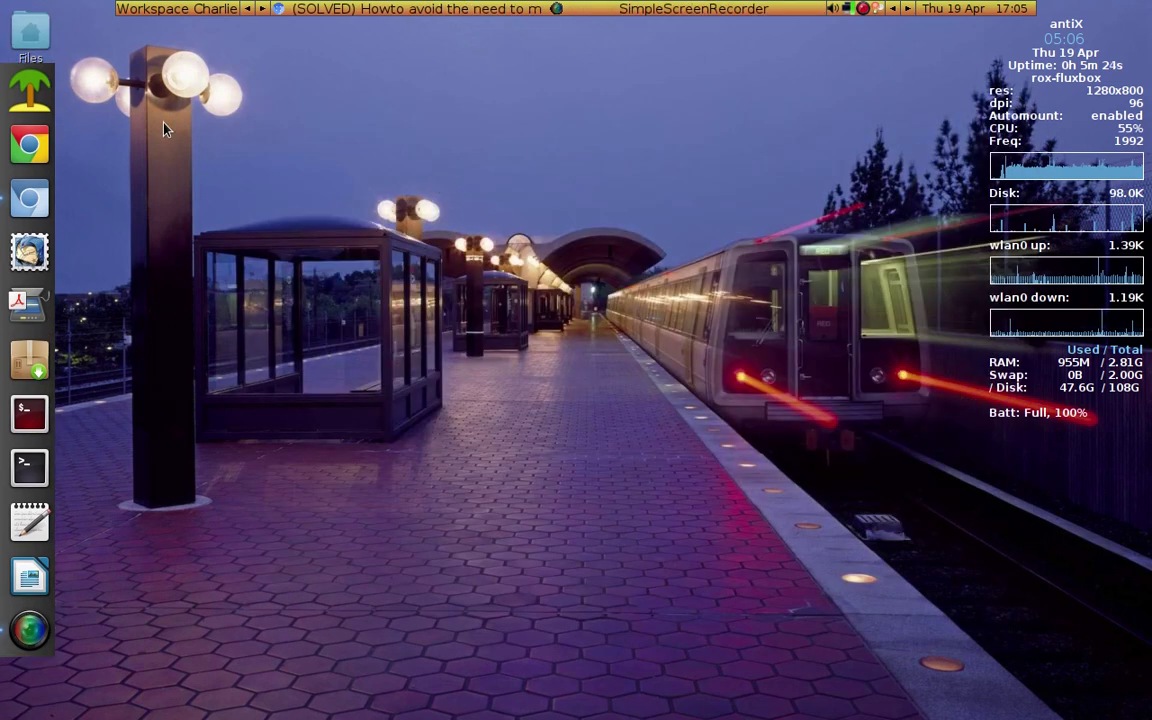
right_click(154, 120)
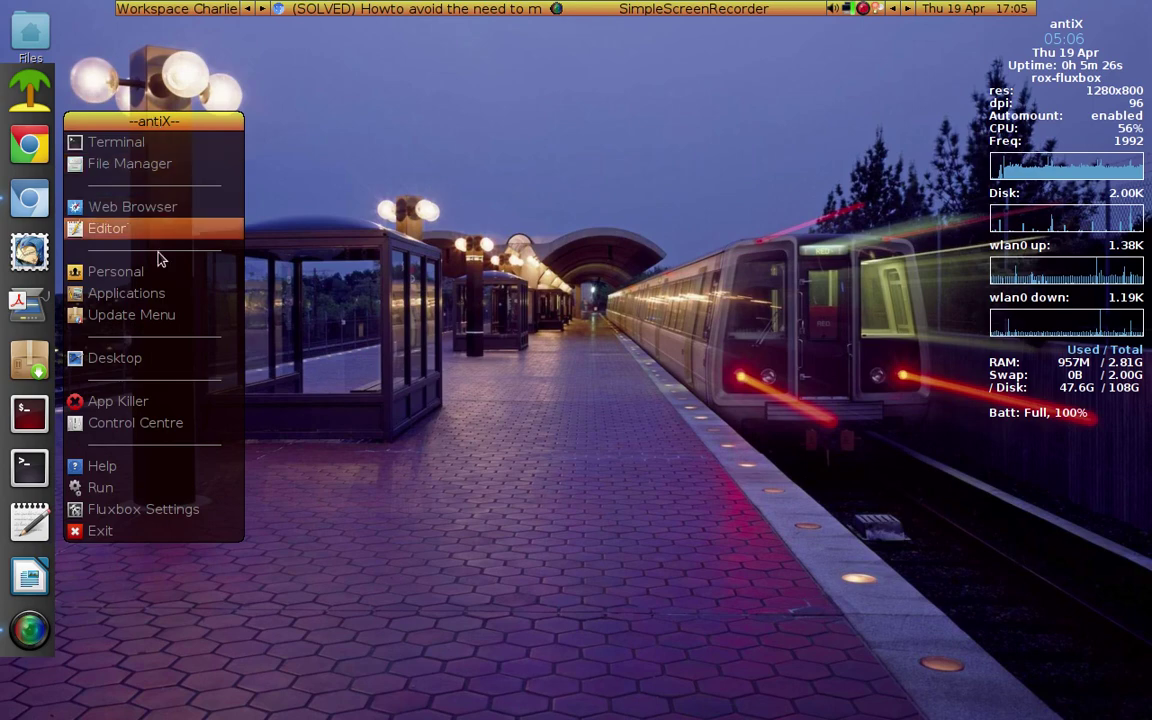
mouse_move(190, 275)
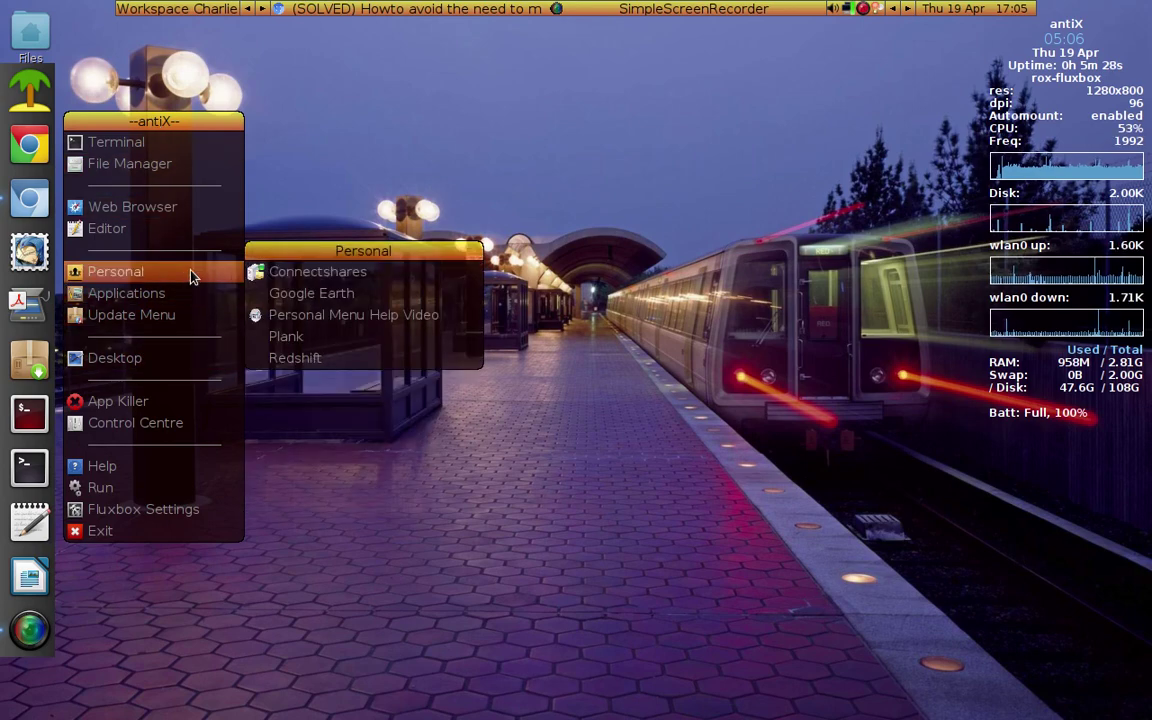
click(330, 280)
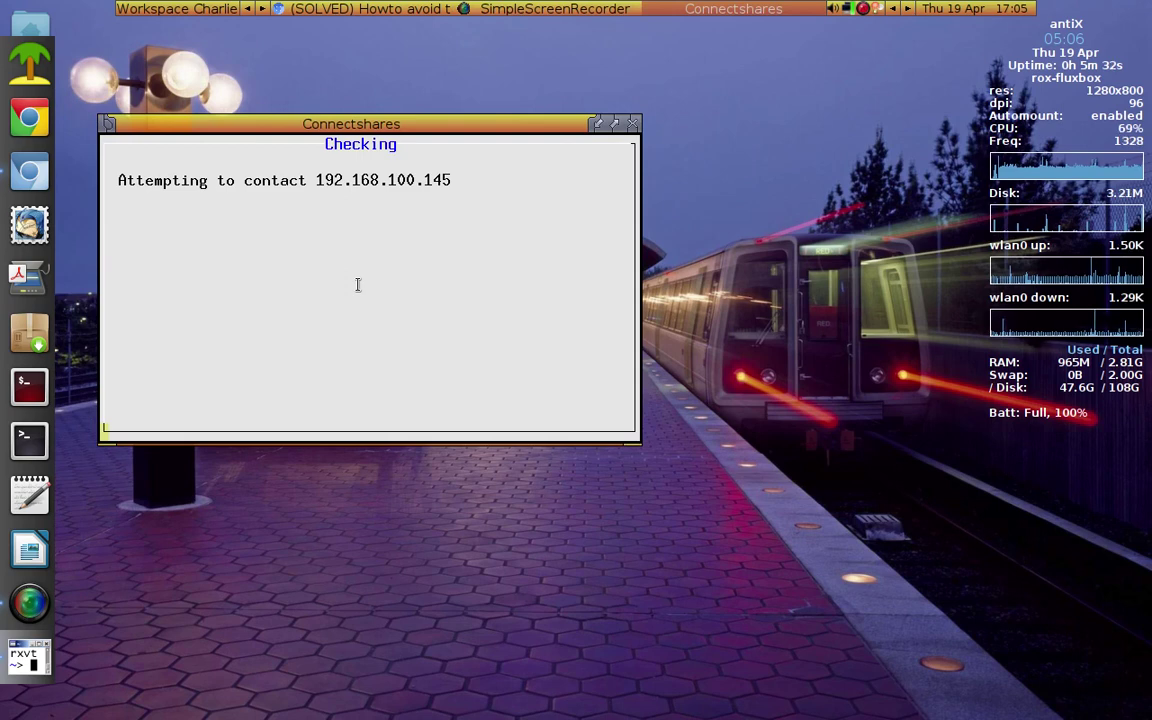
click(631, 125)
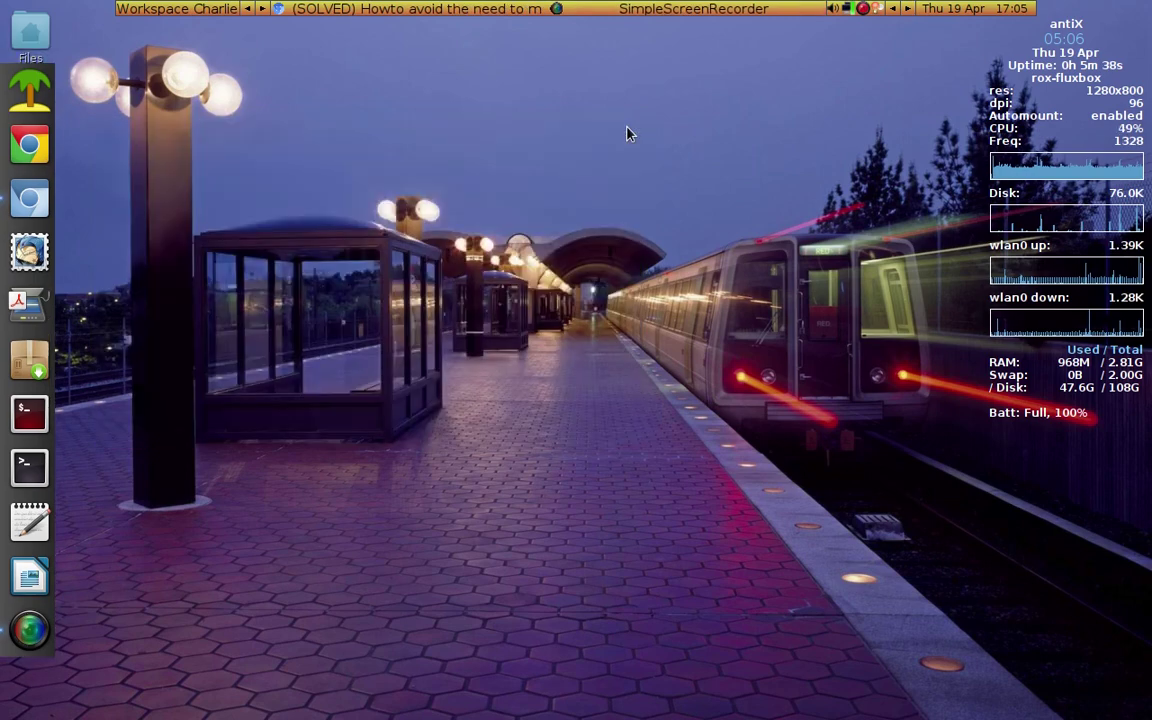
click(33, 43)
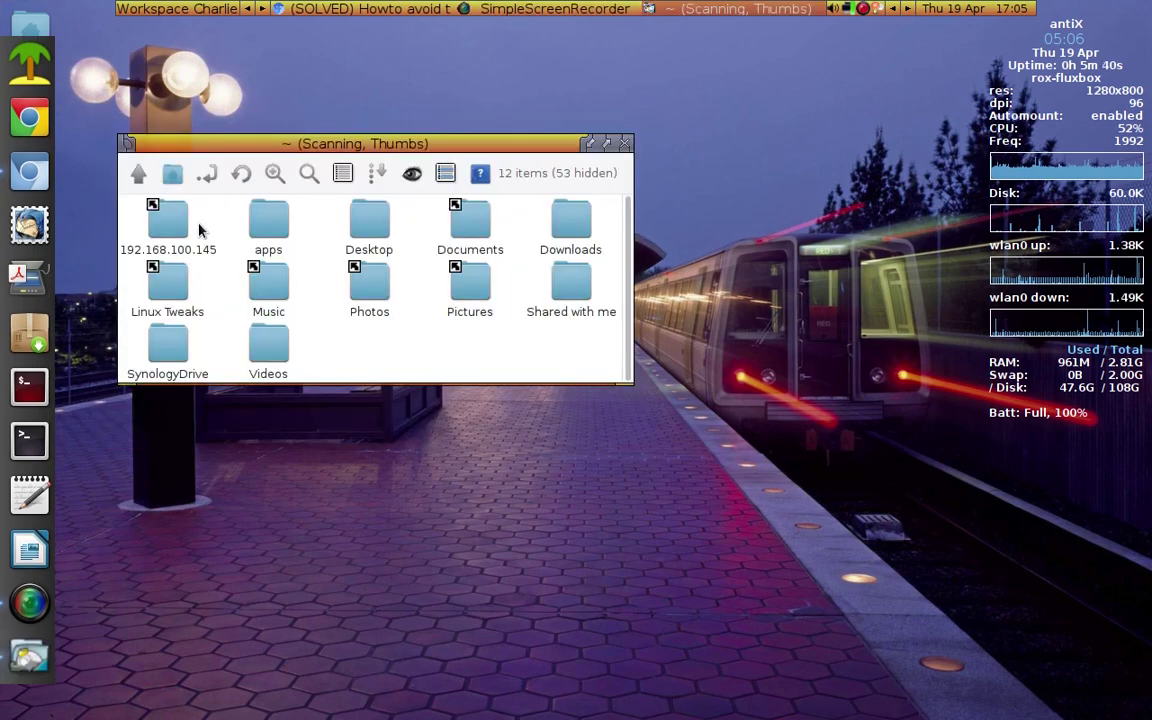
double_click(182, 222)
double_click(184, 224)
double_click(211, 258)
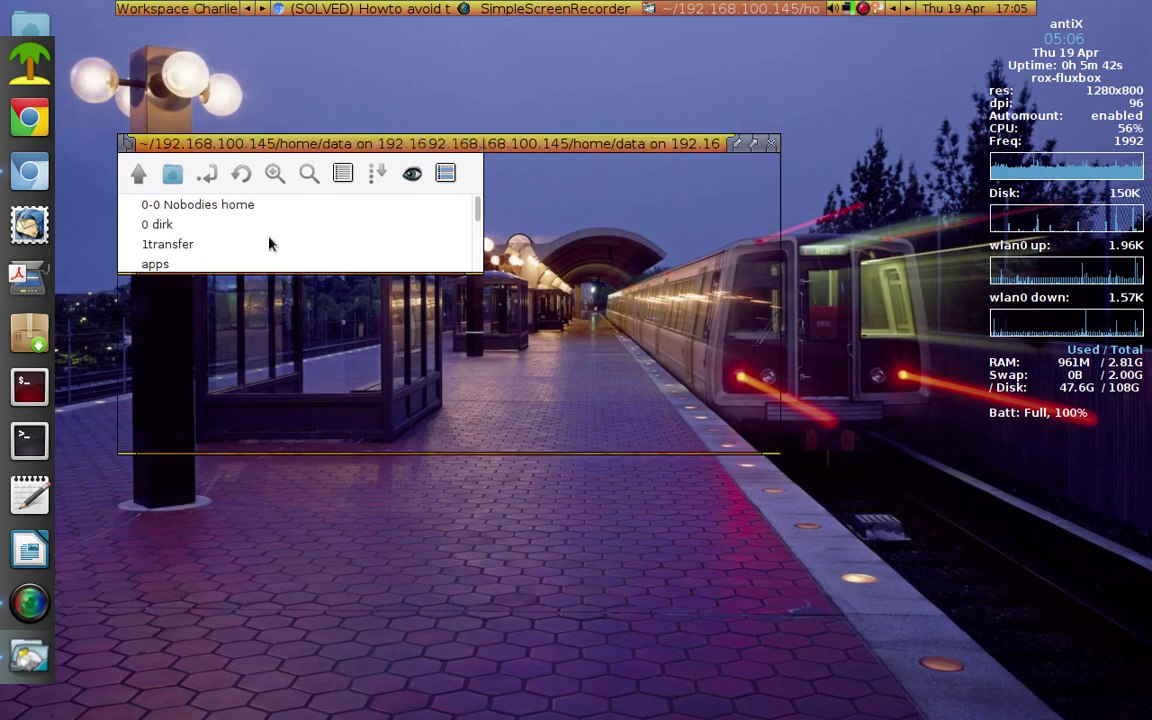
click(769, 146)
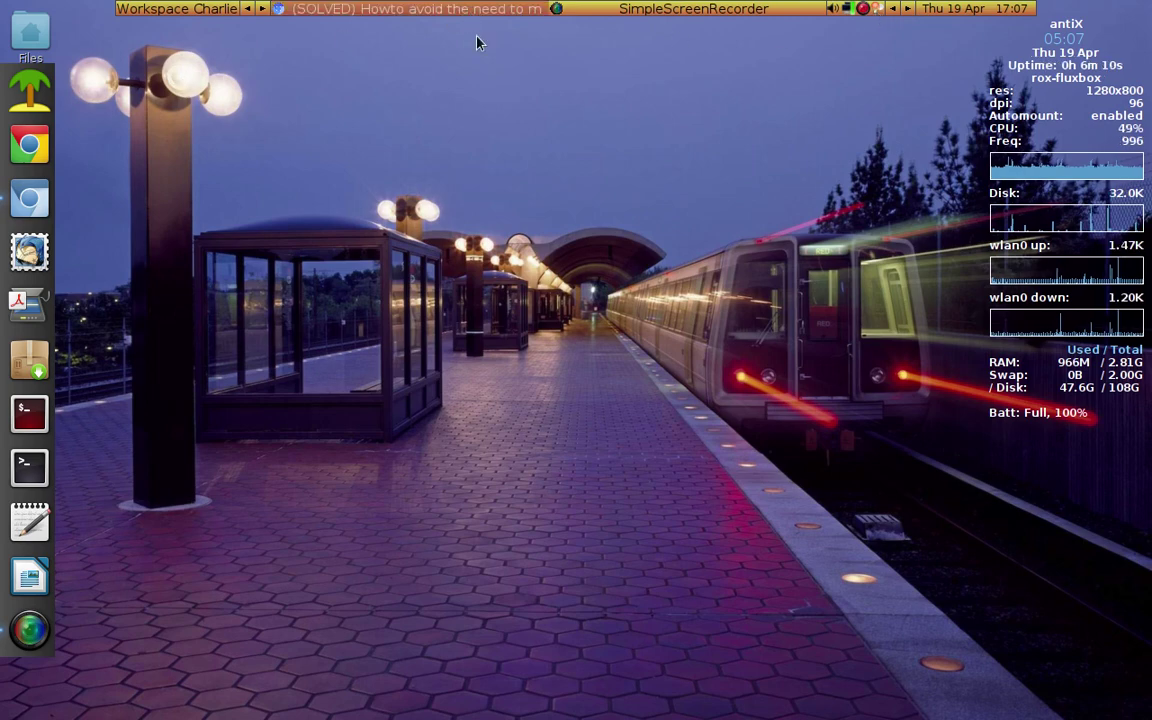
Step: Restore Chrome and view the 'auto start application' thread's reply about enabling the wicd daemon
click(477, 8)
click(413, 43)
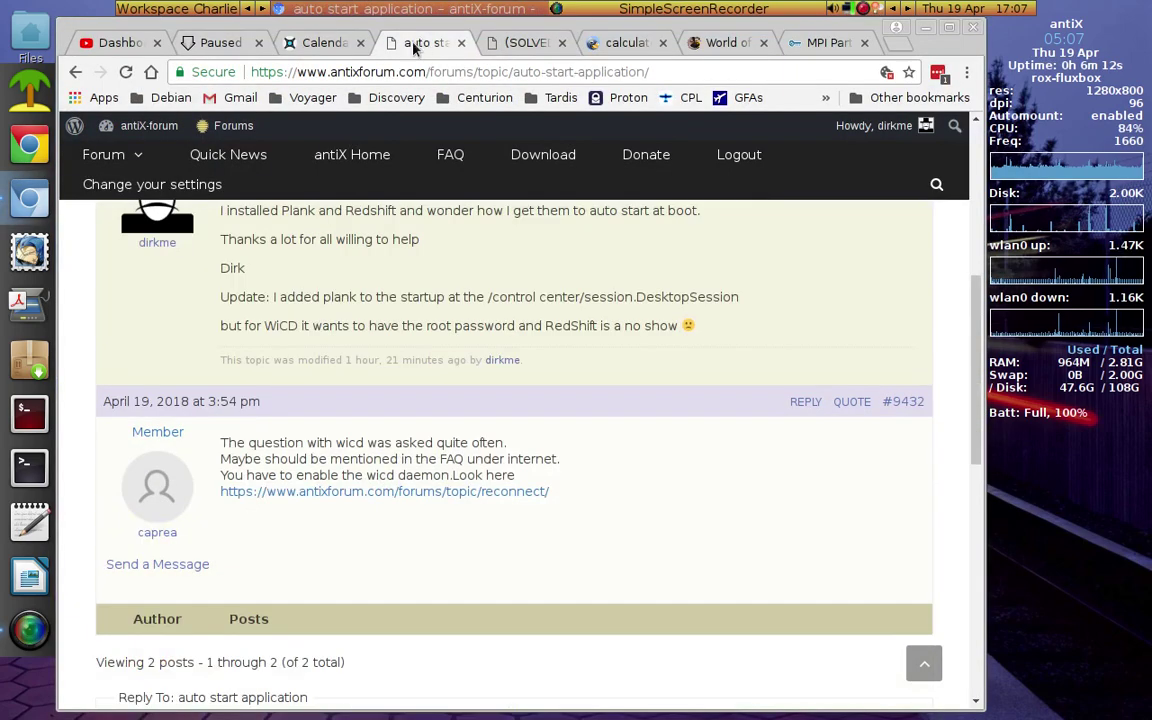
scroll(316, 470, up, 3)
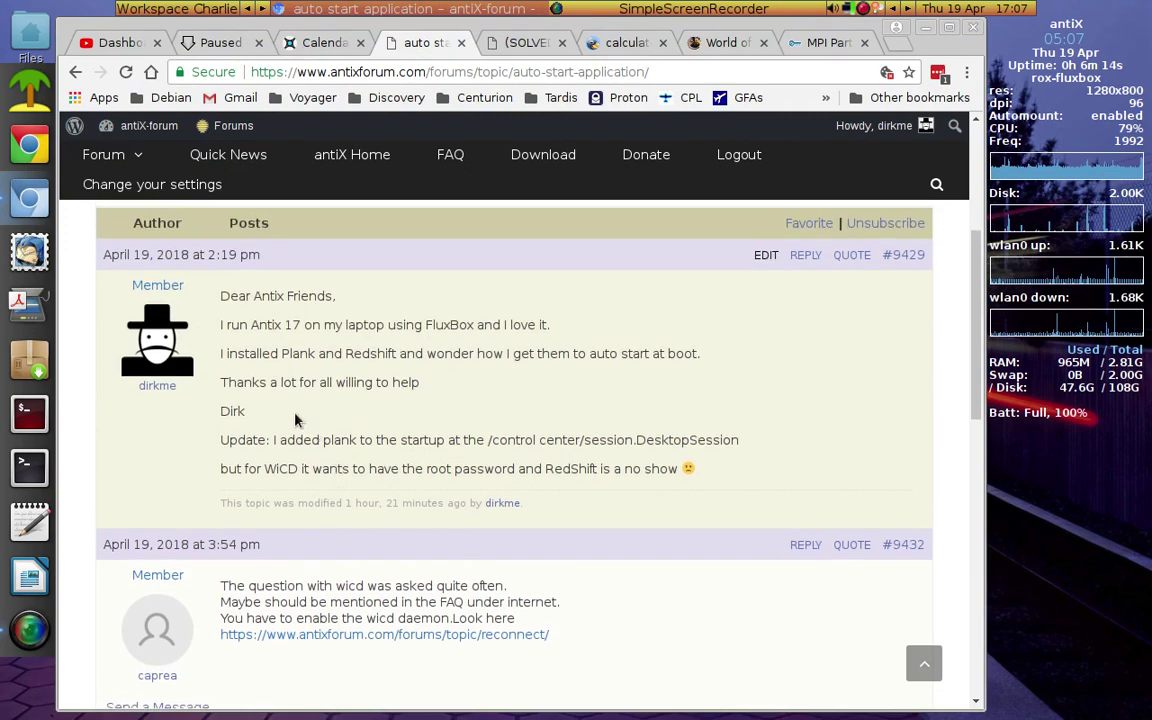
scroll(398, 300, down, 3)
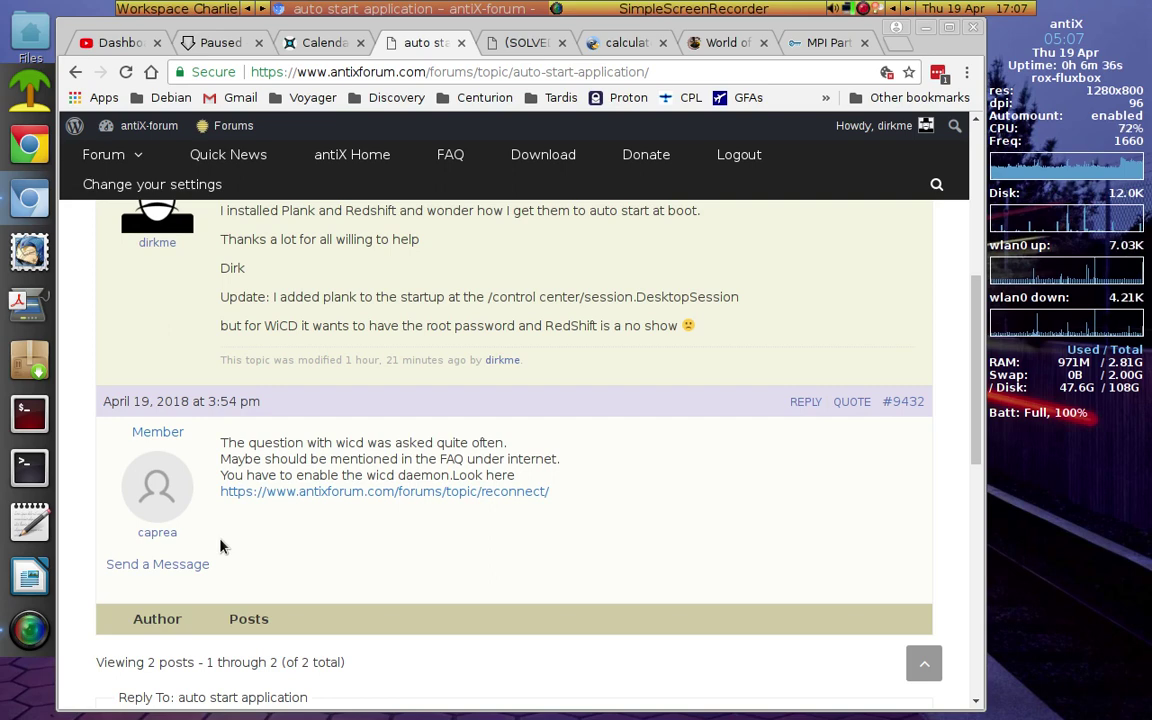
Step: Switch to the SOLVED reconnect topic and scroll to the sudo leafpad /etc/default/wicd post
click(545, 48)
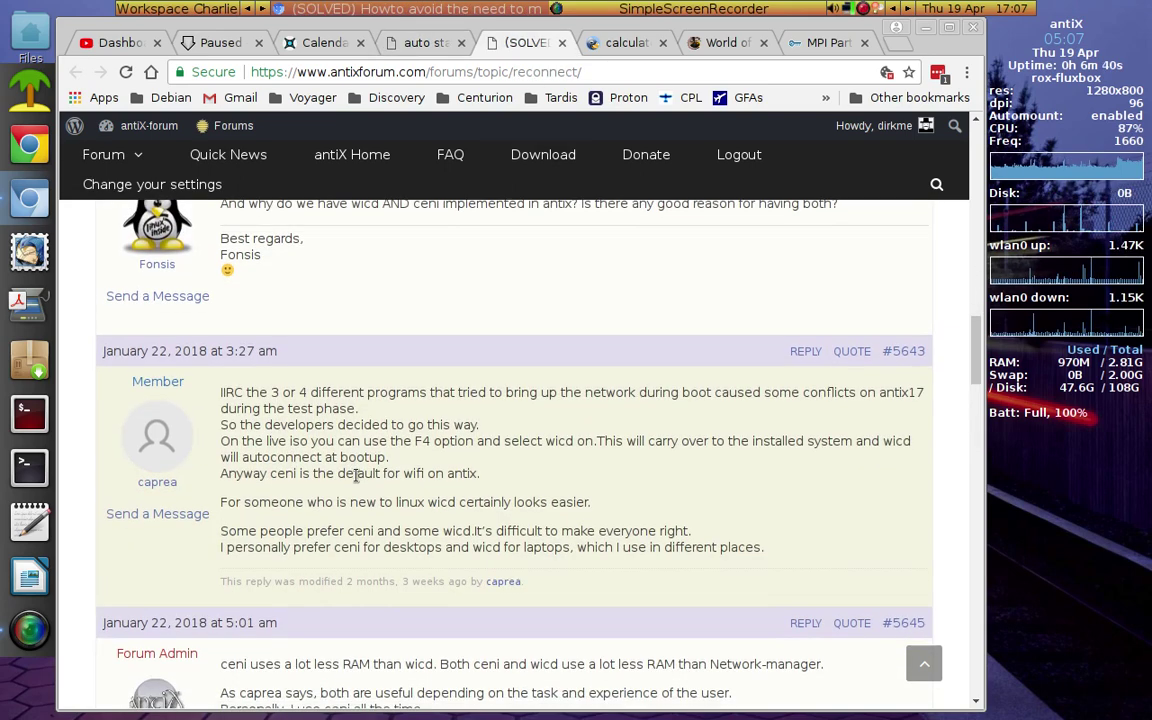
scroll(356, 476, down, 5)
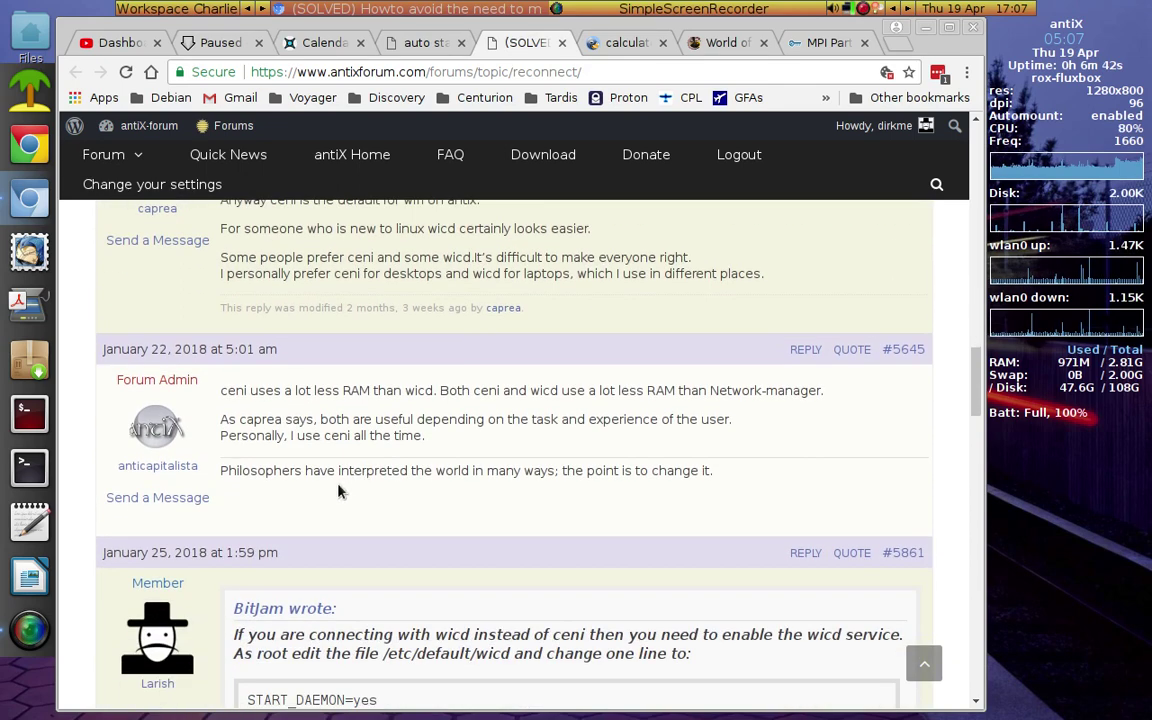
scroll(510, 466, down, 2)
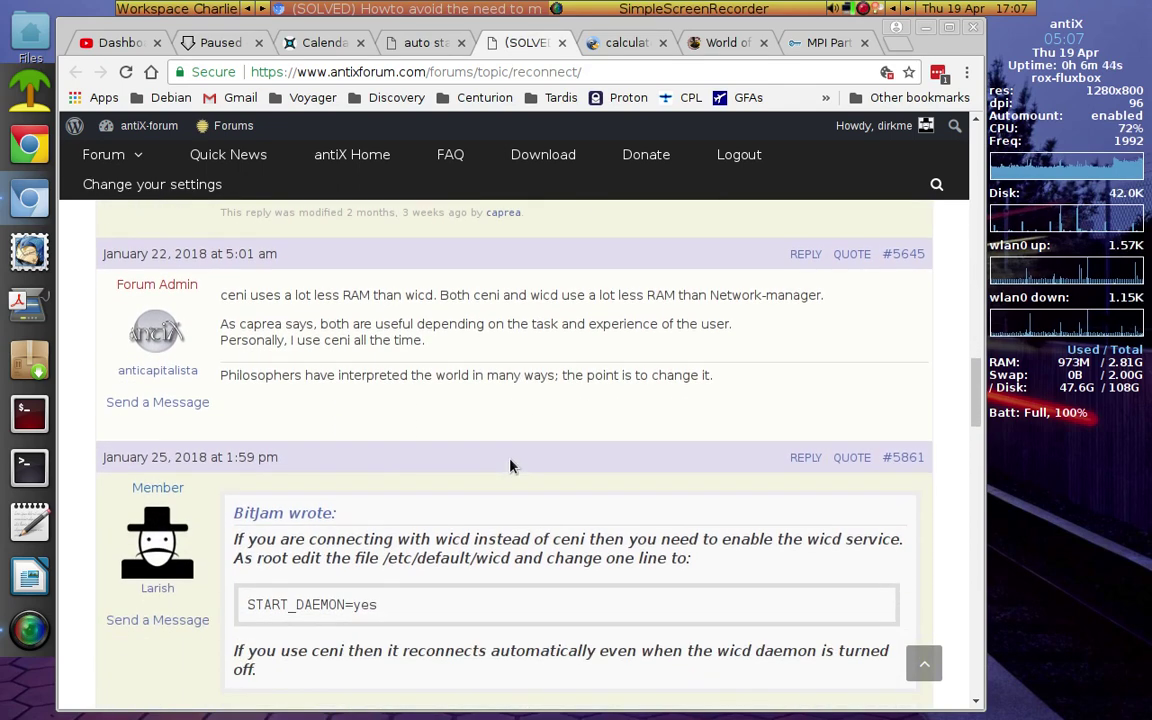
scroll(406, 494, down, 3)
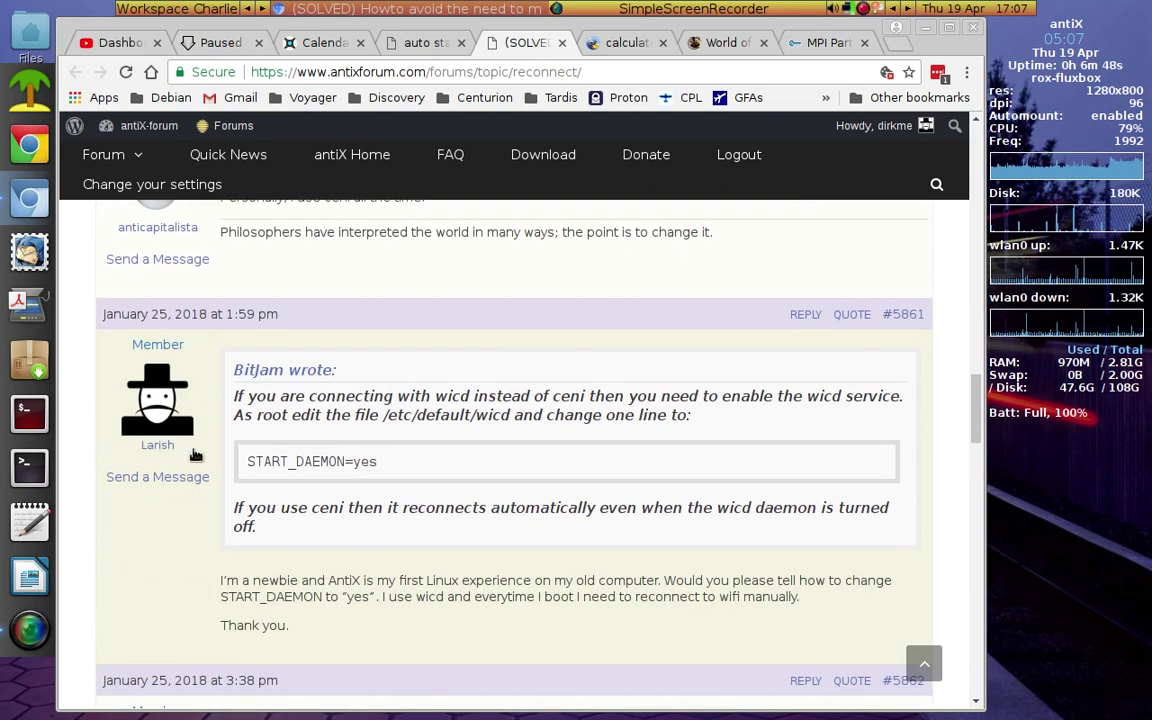
scroll(394, 477, down, 2)
scroll(394, 477, down, 6)
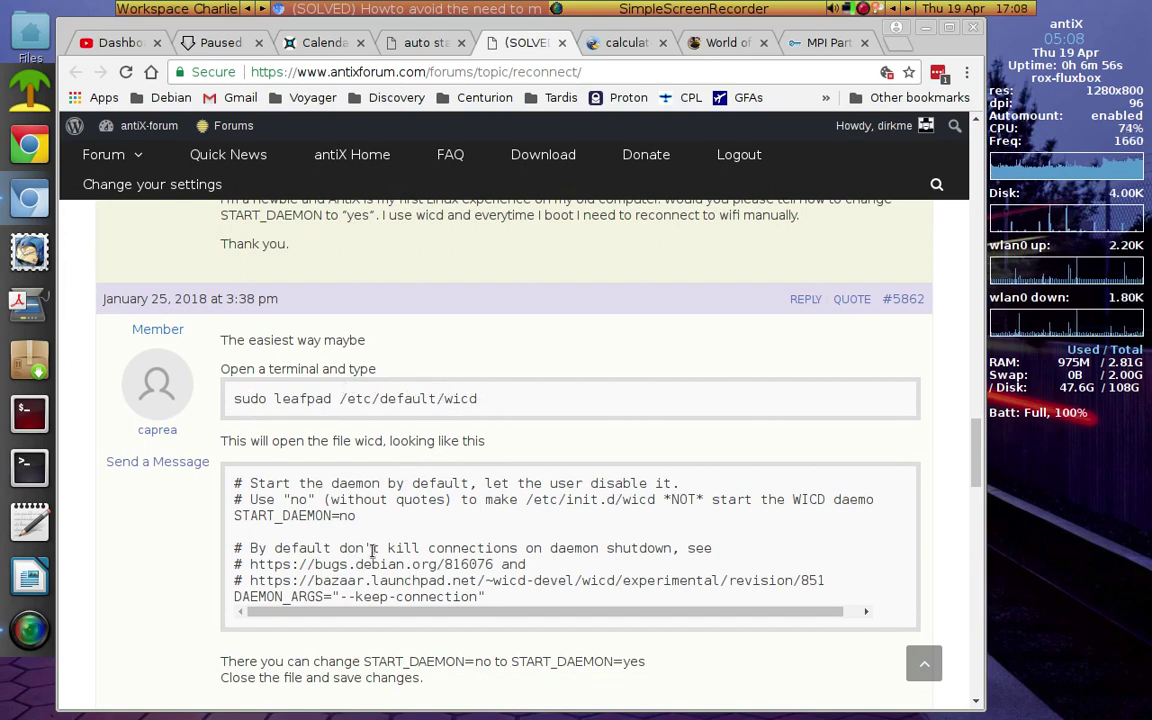
scroll(385, 543, down, 2)
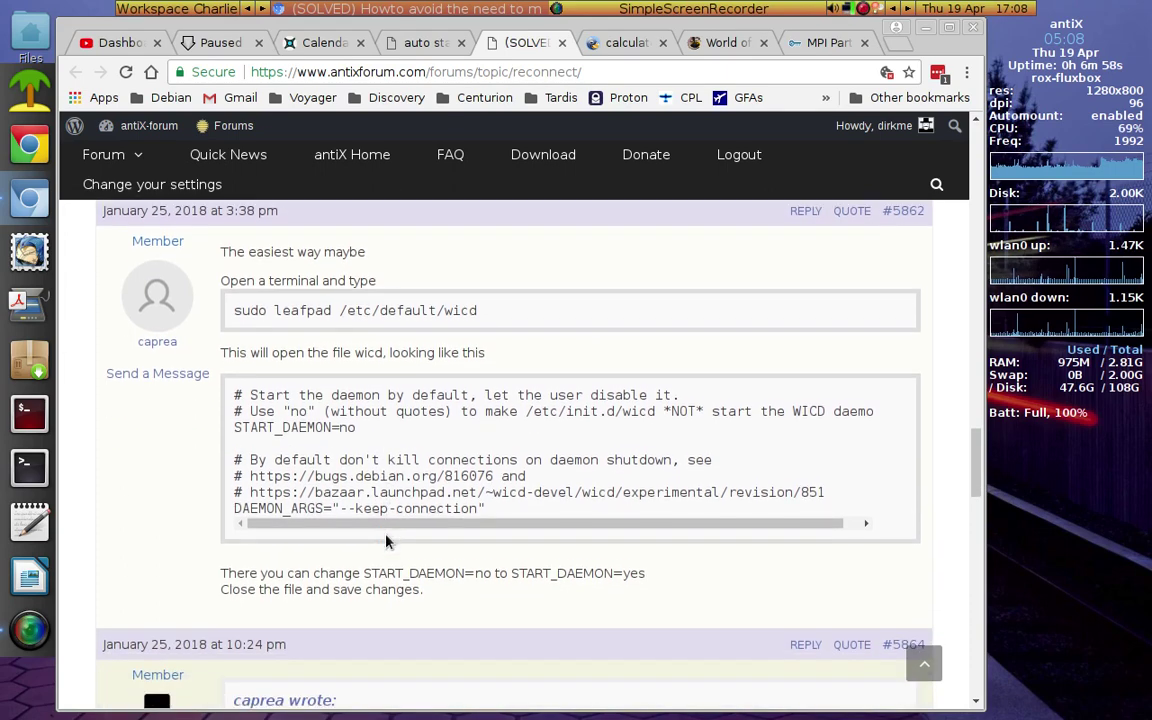
scroll(475, 477, down, 5)
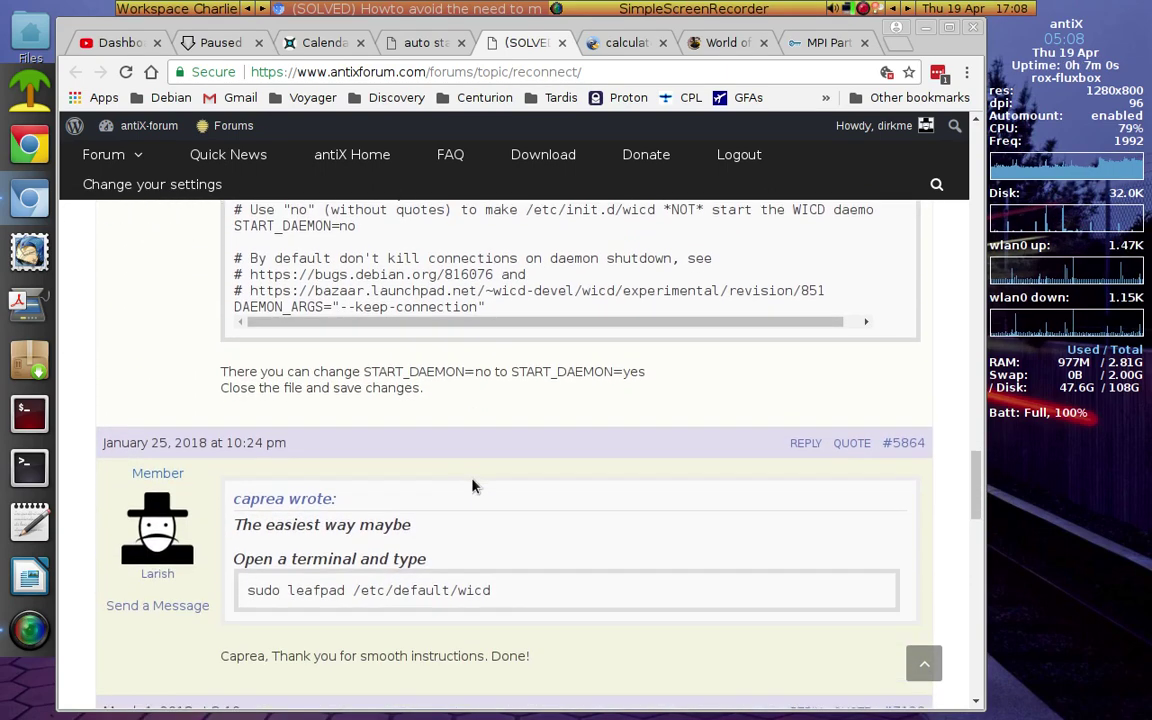
scroll(486, 488, down, 4)
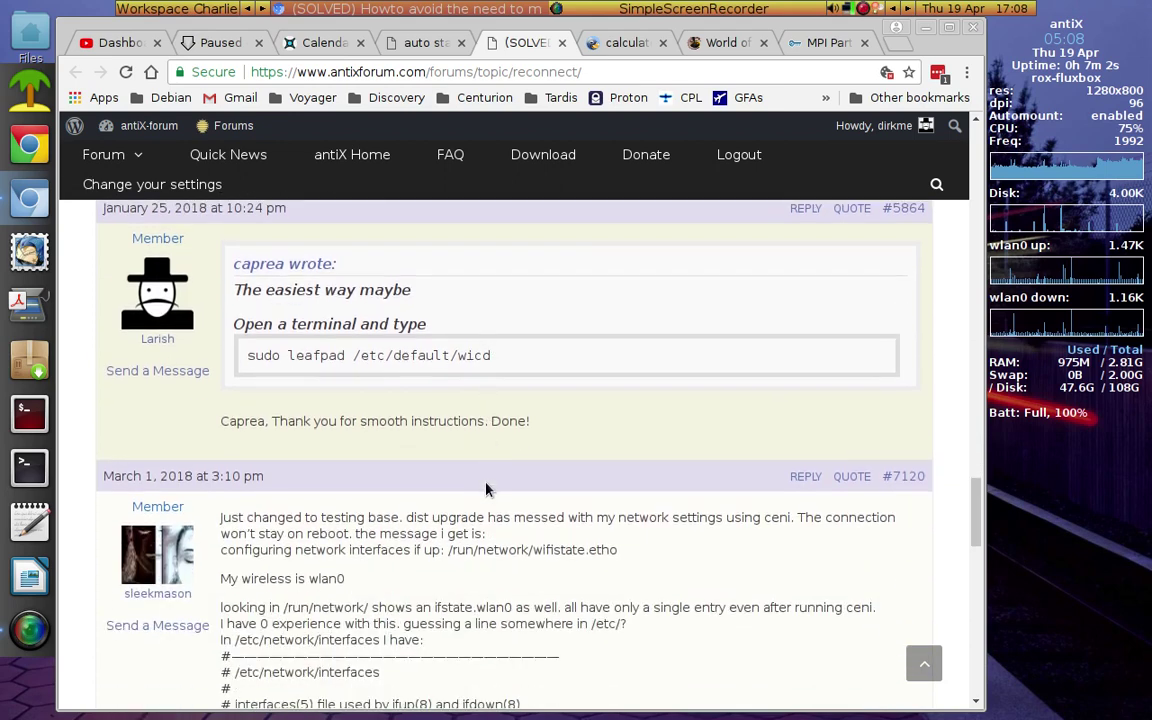
scroll(483, 473, up, 1)
scroll(483, 476, down, 2)
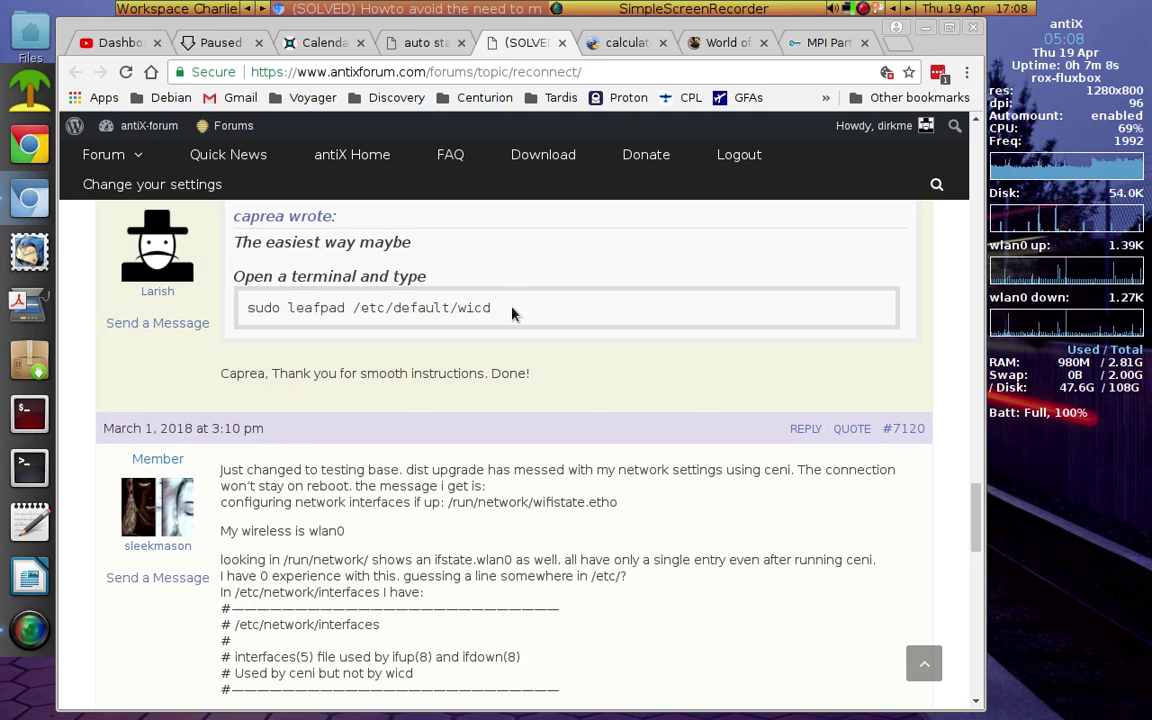
Step: Select and copy the command 'sudo leafpad /etc/default/wicd' from the forum post
drag(501, 314, 238, 317)
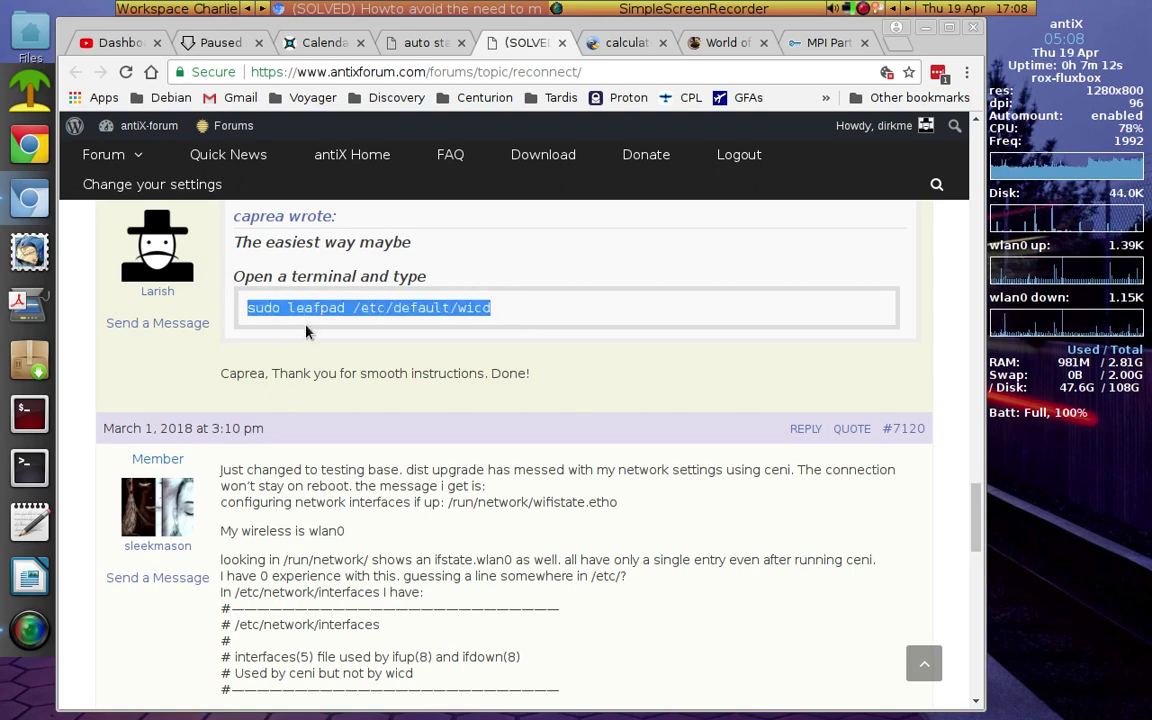
right_click(334, 305)
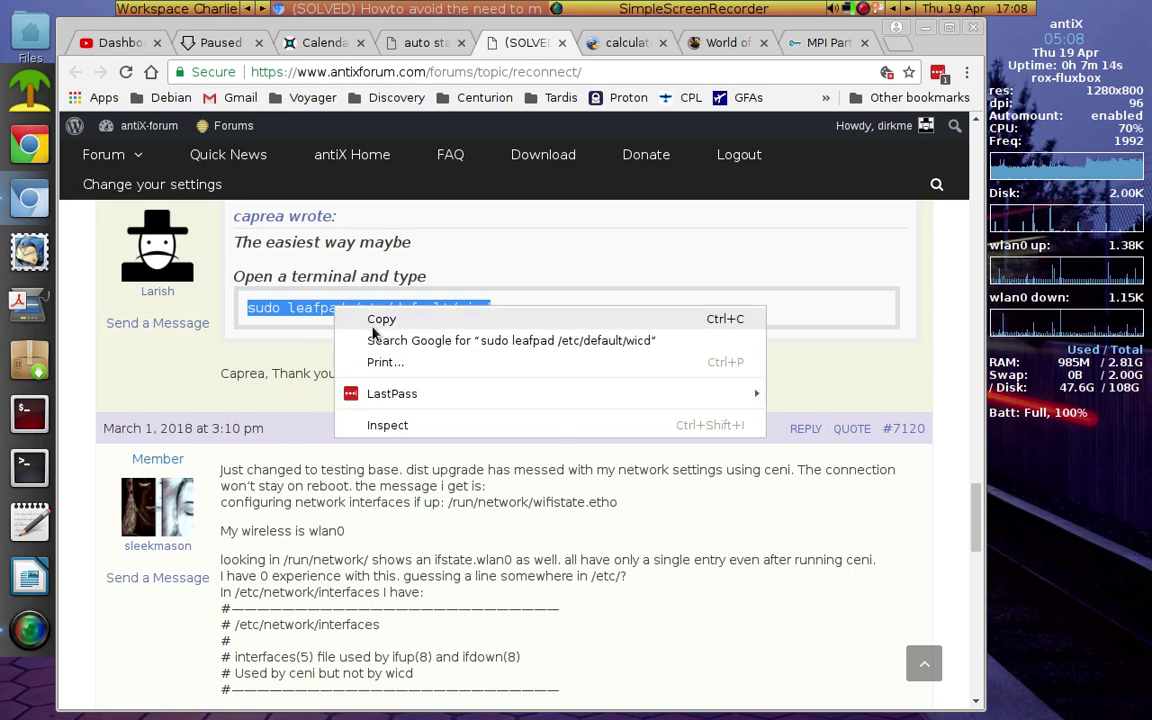
click(374, 324)
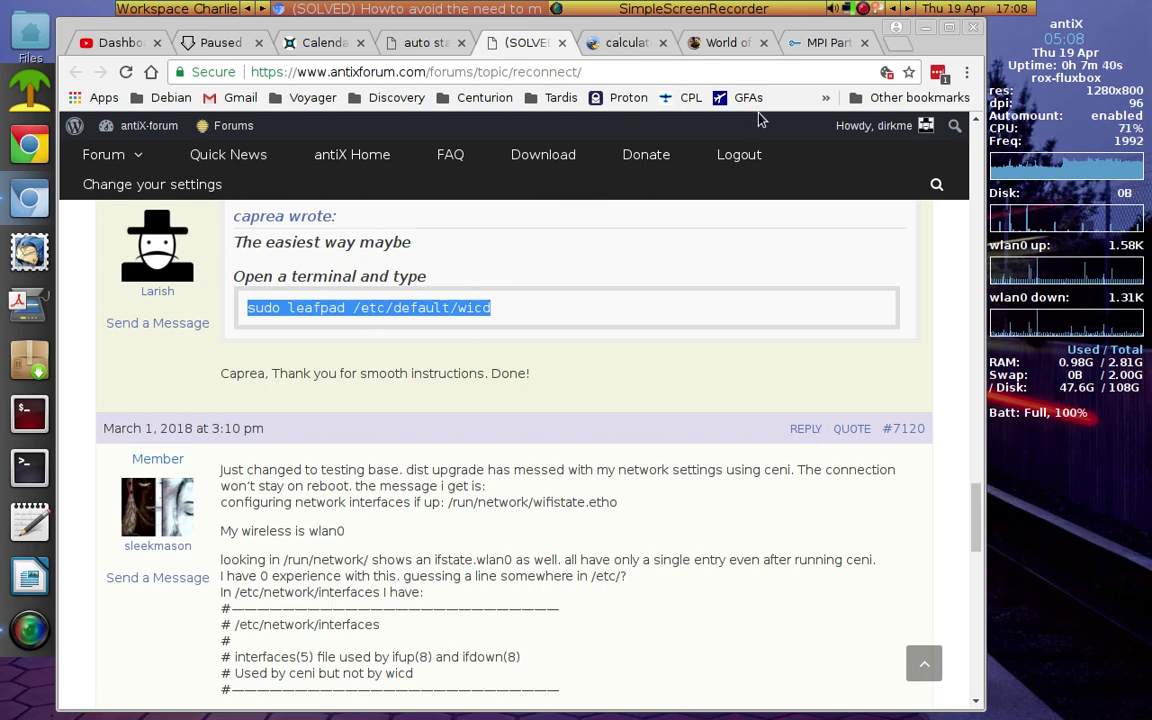
Step: Bring up the SimpleScreenRecorder tray menu with its Save recording option
right_click(864, 12)
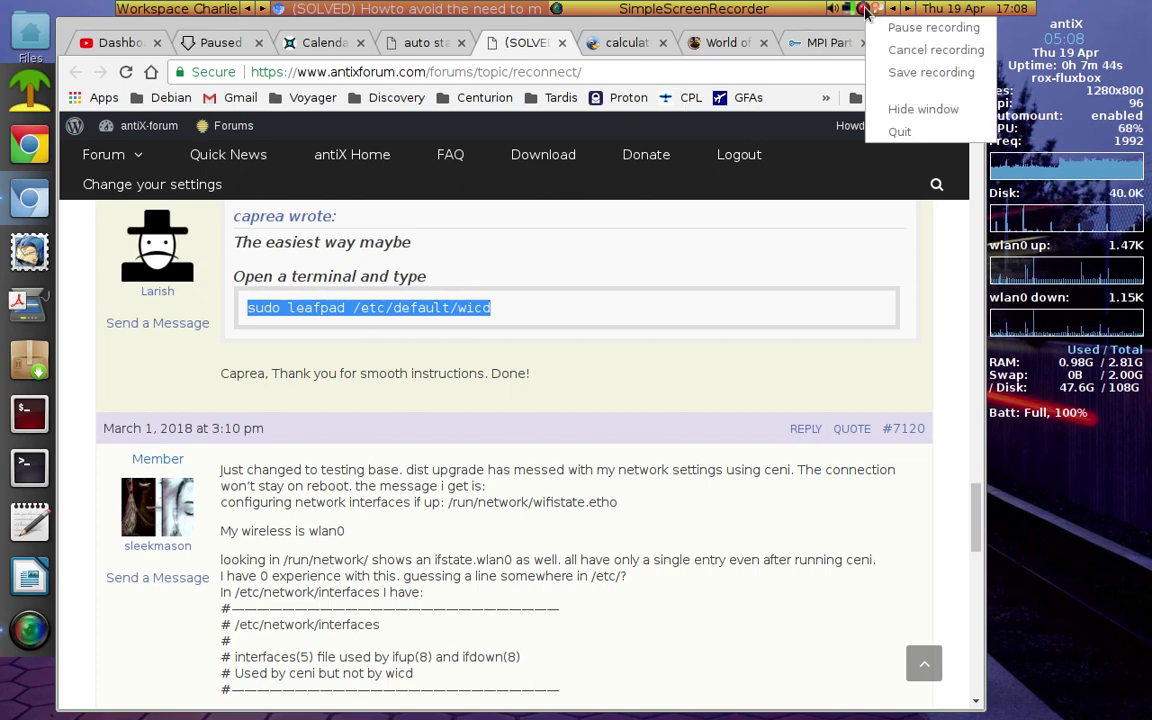